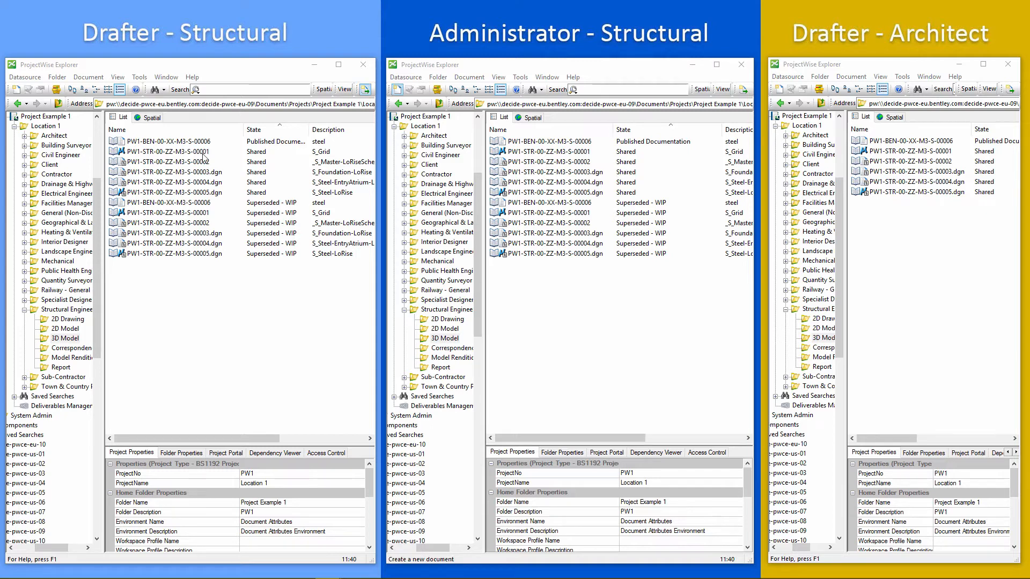
# Open the Structural Engineer 3D Model folder in the structural and architect drafter sessions to compare their document lists.
pyautogui.click(61, 338)
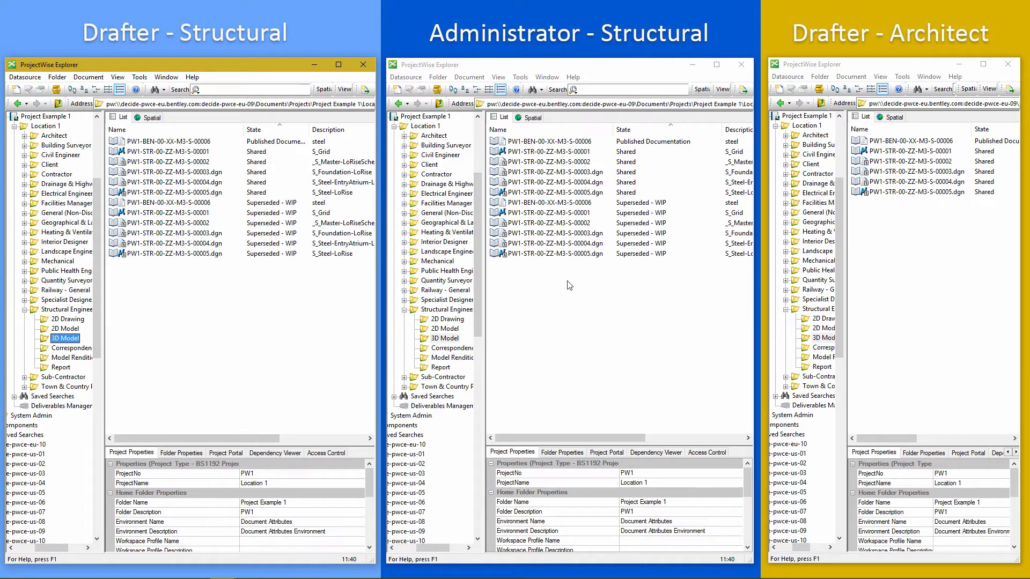
pyautogui.click(845, 332)
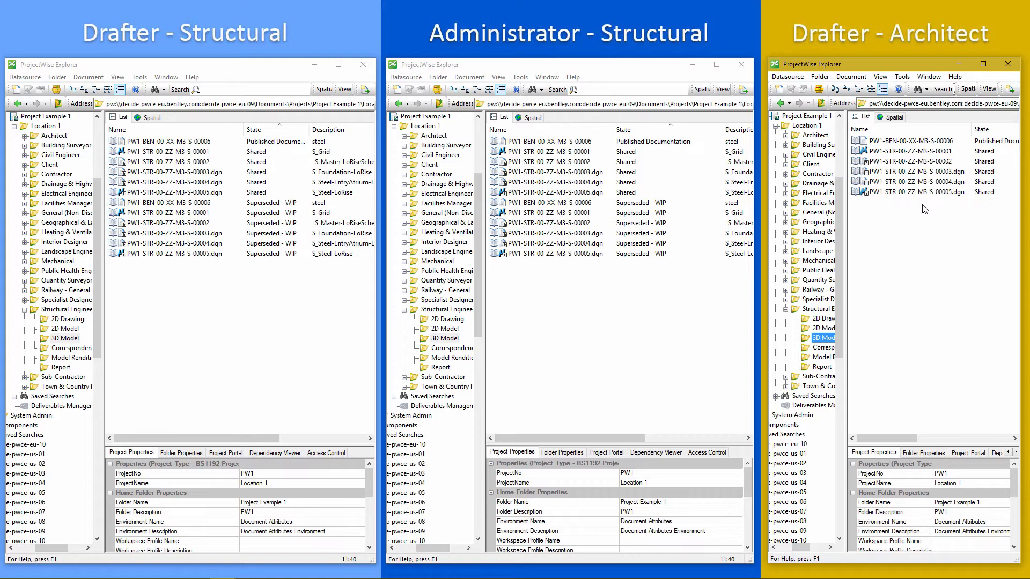
pyautogui.click(189, 318)
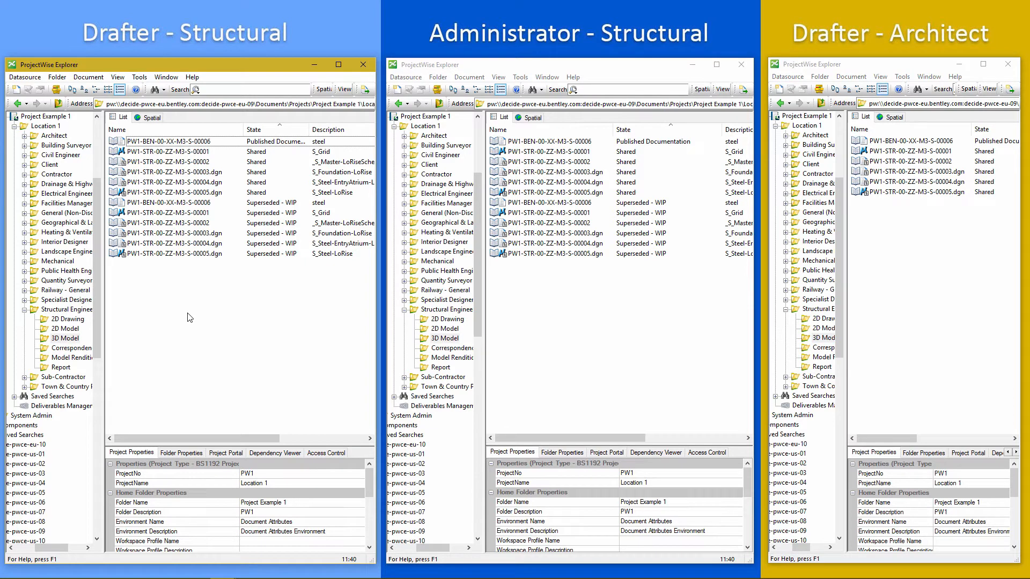
# Start a new document in the 3D Model folder with the Advanced Document Creation Wizard, keeping 3D Model as the target folder.
pyautogui.rightClick(176, 323)
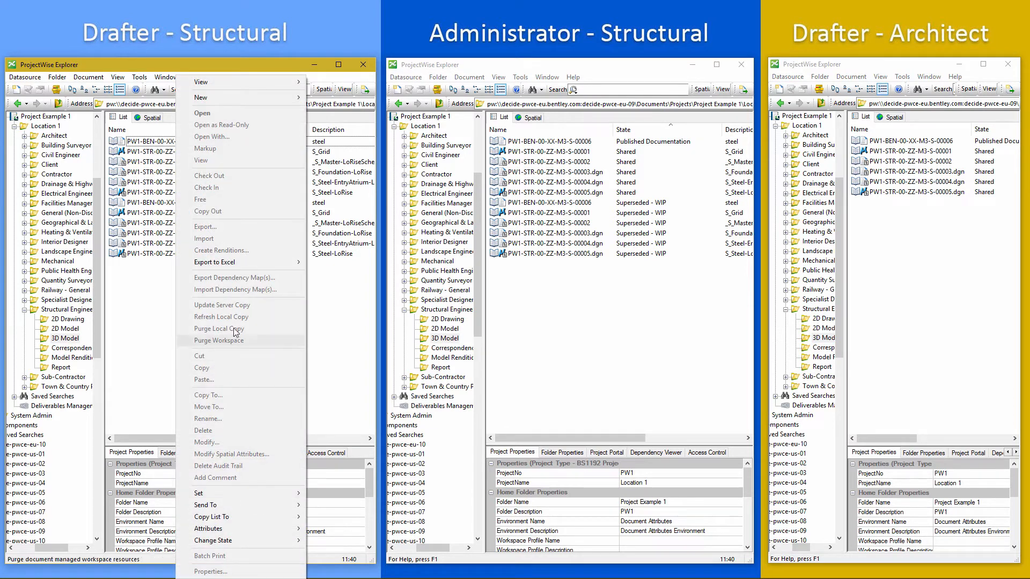
pyautogui.moveTo(278, 97)
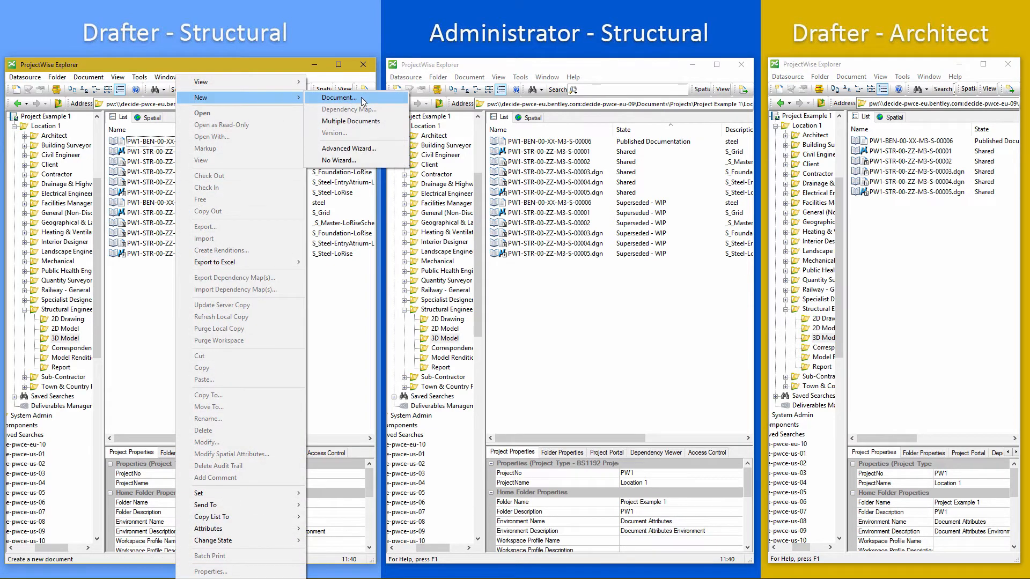
pyautogui.click(361, 97)
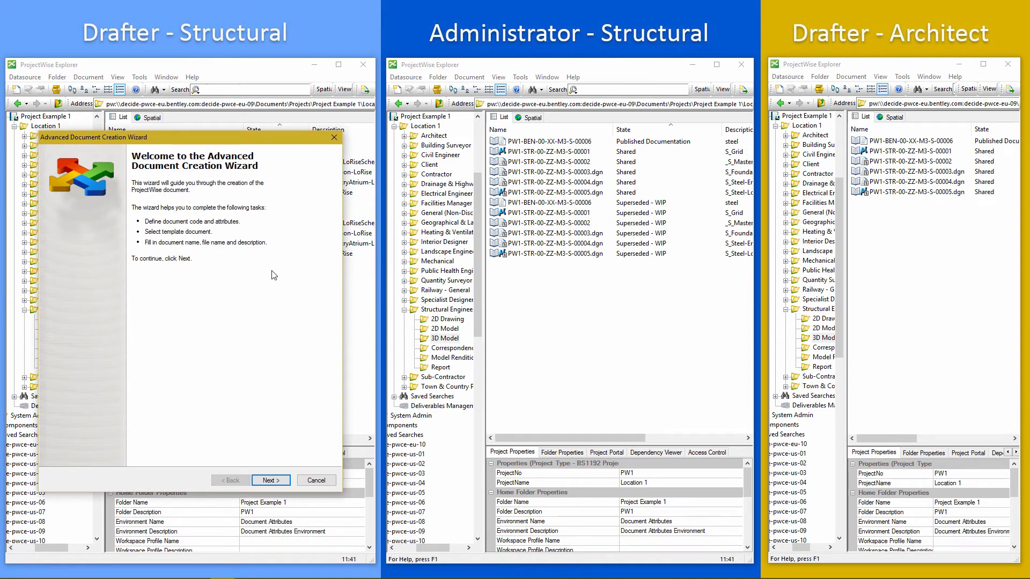
pyautogui.click(269, 482)
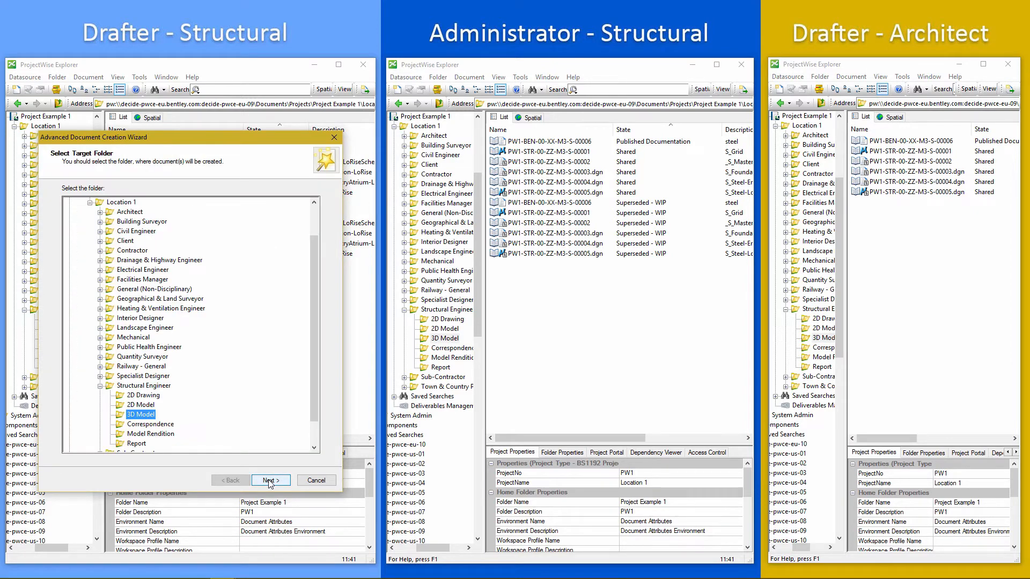
pyautogui.click(270, 483)
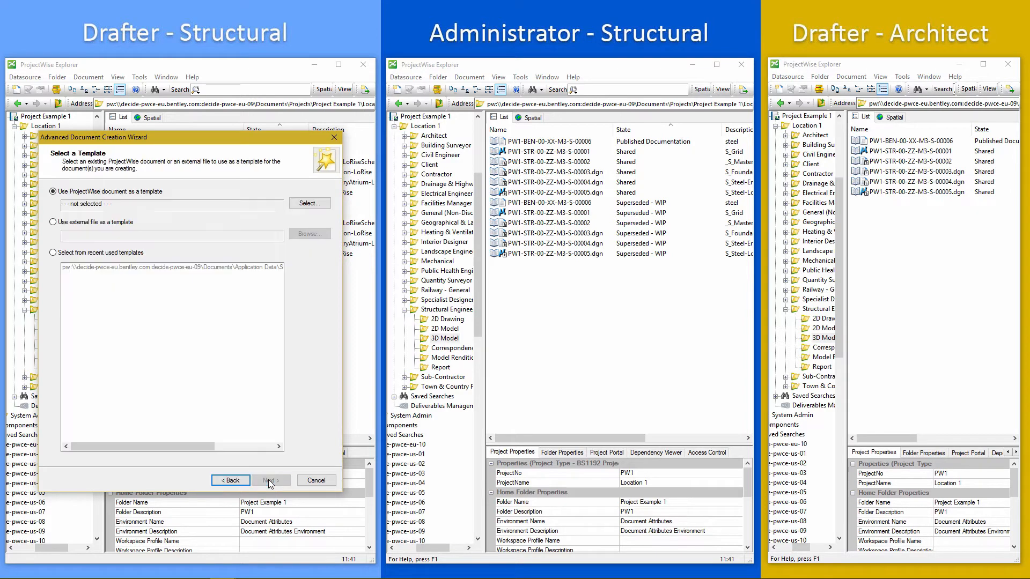
# Select ModelSeed.dgn from Application Data > Seed Files as the template document and continue.
pyautogui.click(302, 207)
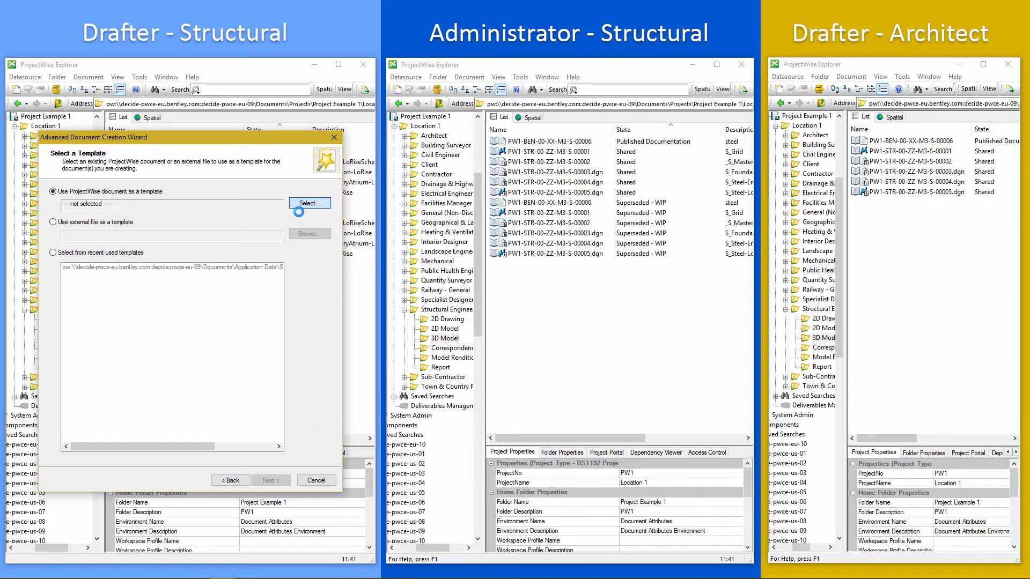
pyautogui.click(299, 208)
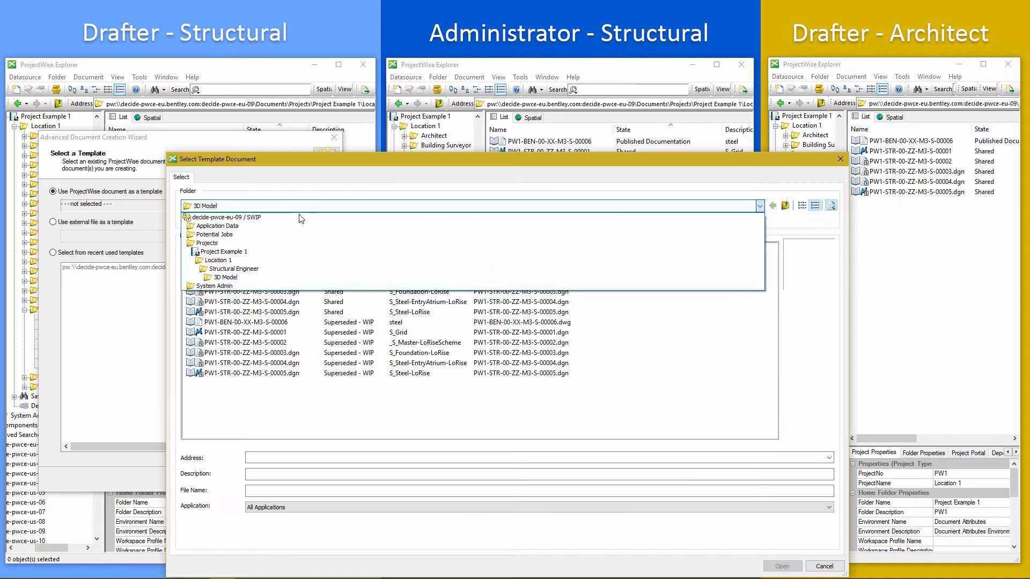
pyautogui.click(260, 227)
pyautogui.click(226, 262)
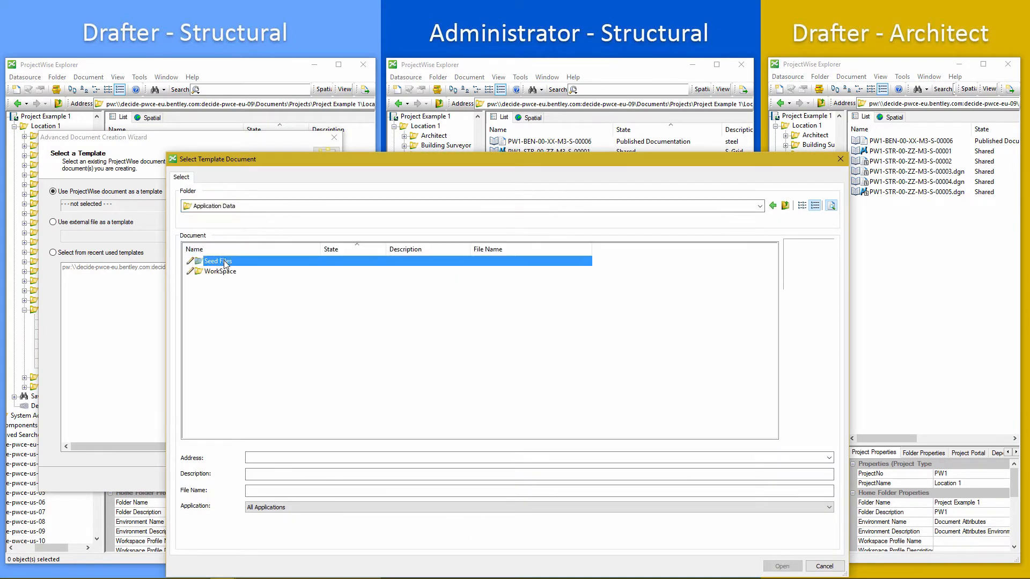
pyautogui.doubleClick(226, 262)
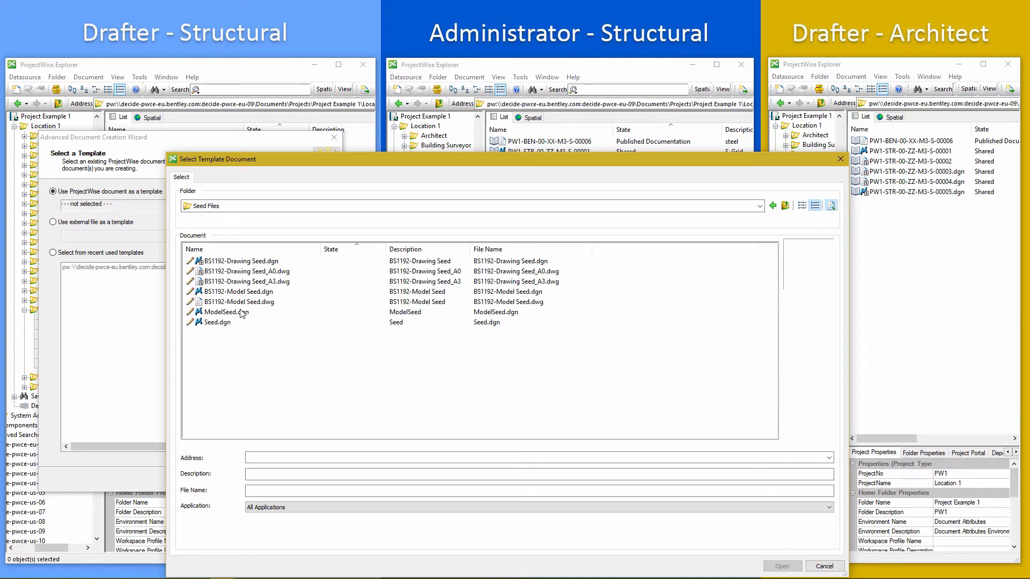
pyautogui.click(242, 302)
pyautogui.click(242, 312)
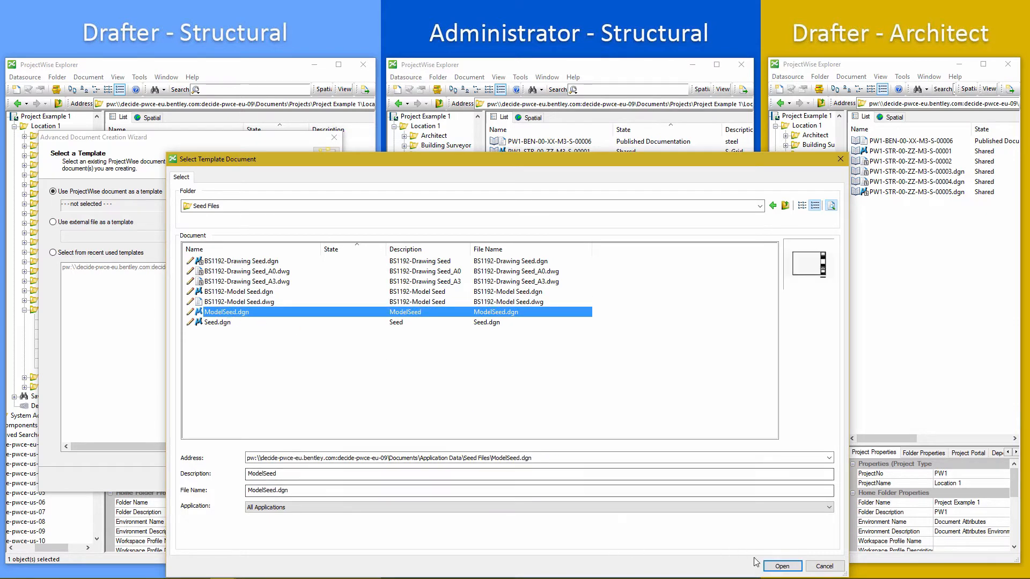
pyautogui.click(782, 566)
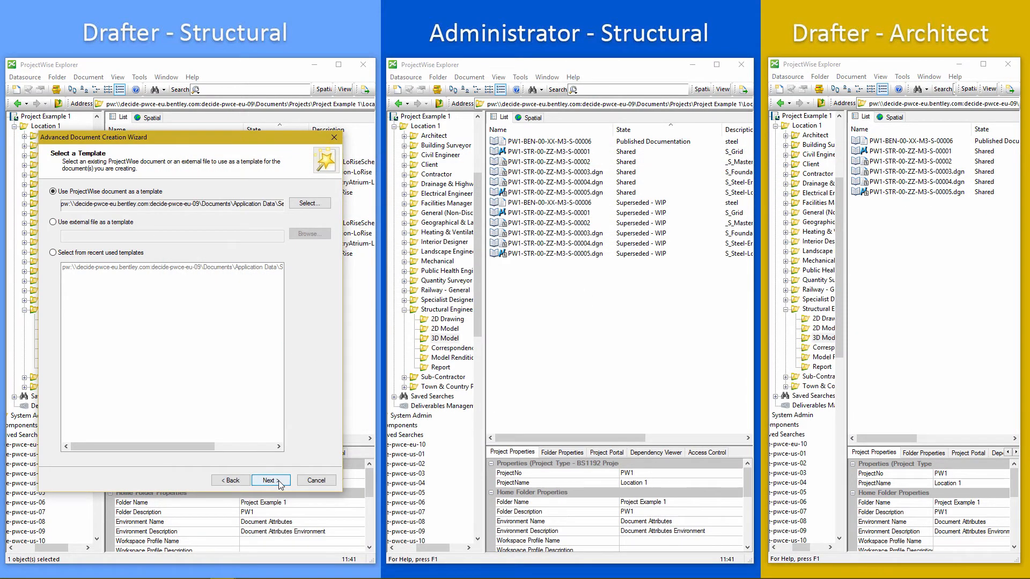
pyautogui.click(280, 482)
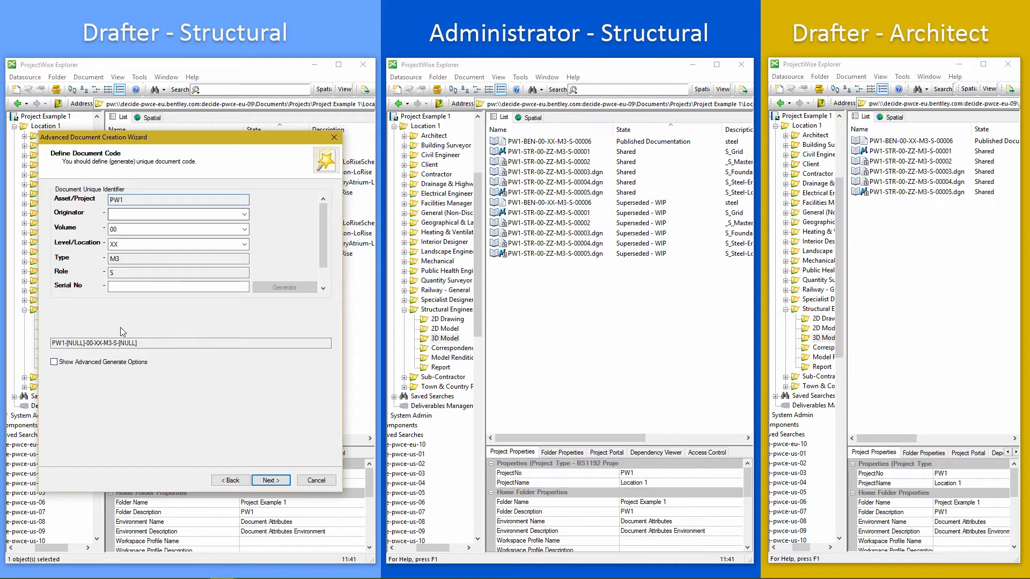
# Set the document code's Originator to STR (Structural engineer).
pyautogui.moveTo(148, 343); pyautogui.dragTo(51, 344)
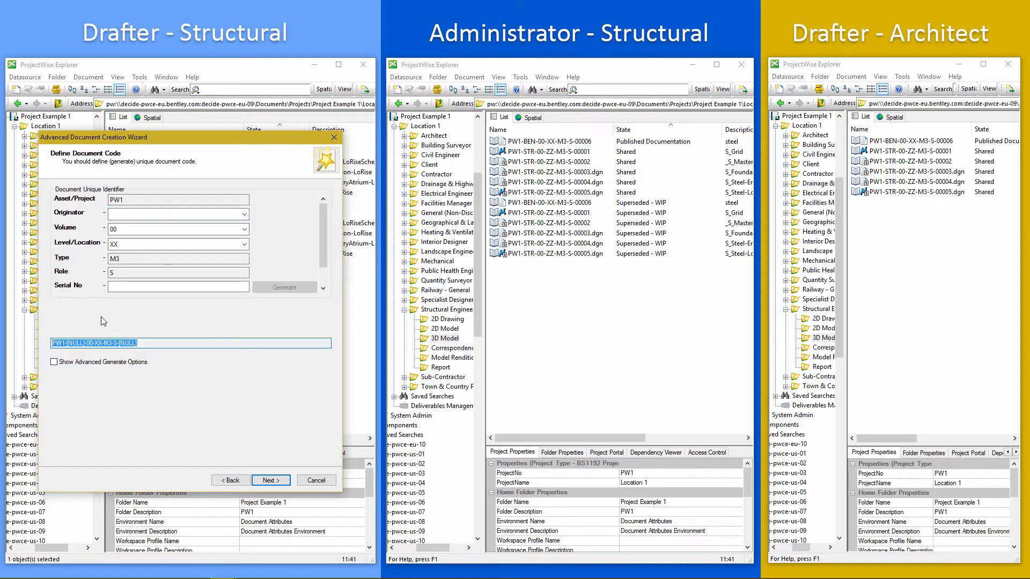
pyautogui.click(125, 200)
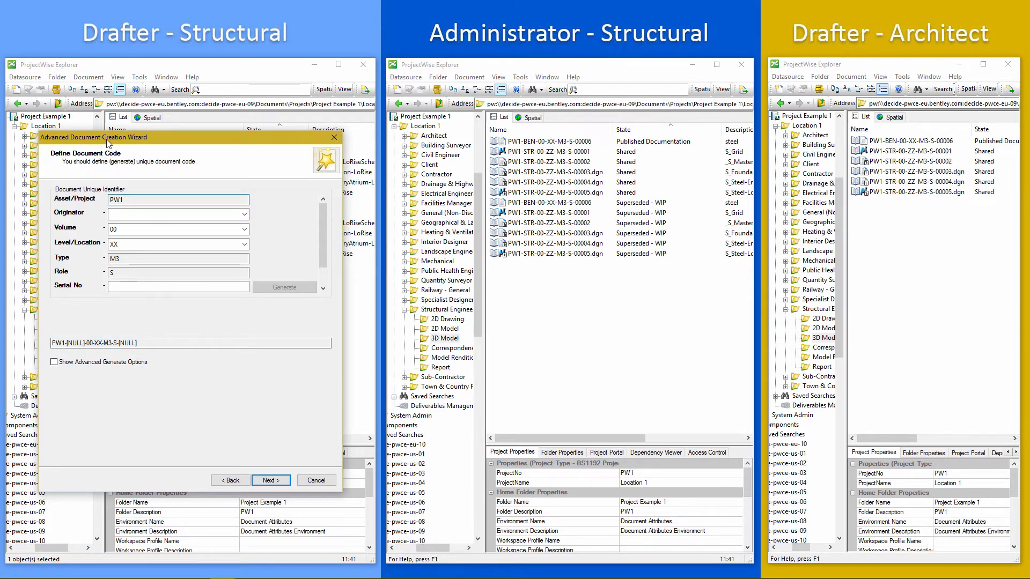
pyautogui.moveTo(107, 138); pyautogui.dragTo(169, 126)
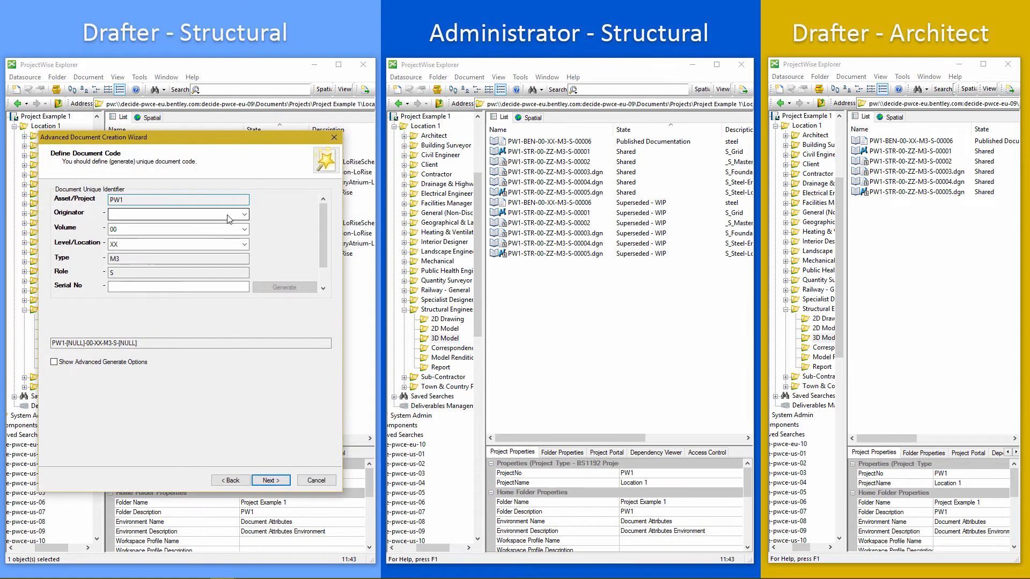
pyautogui.click(228, 217)
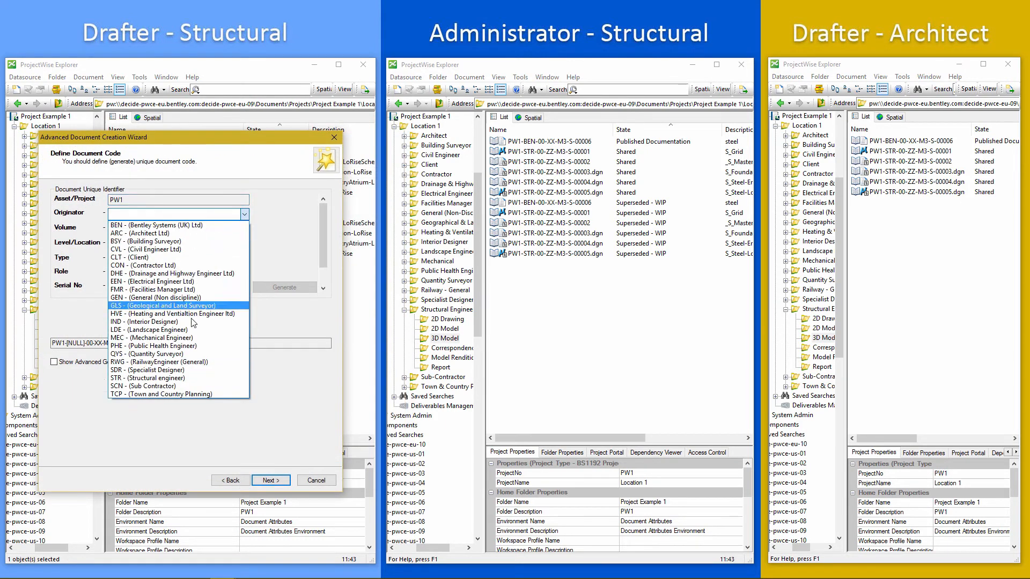
pyautogui.click(175, 378)
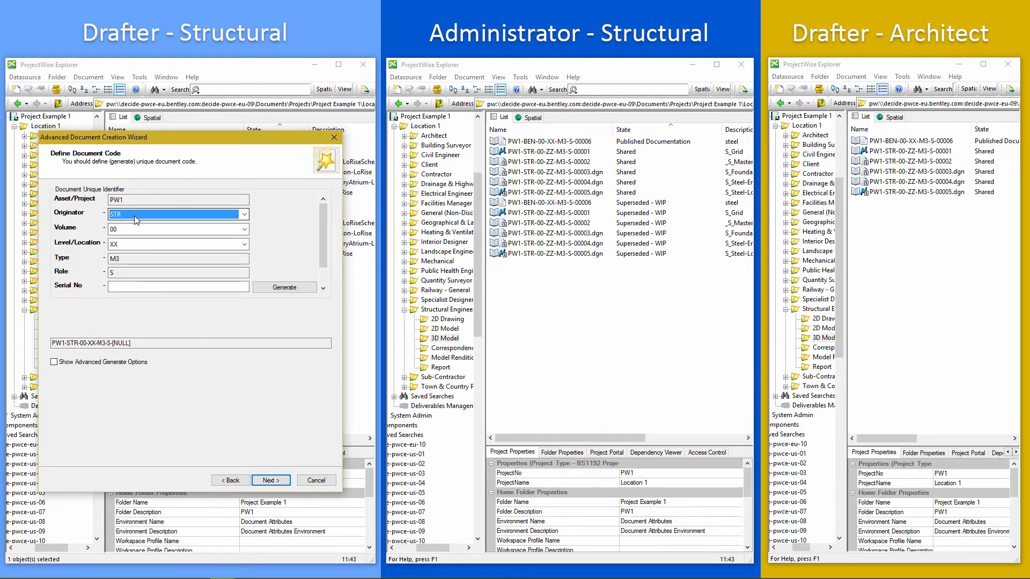
# Set Level/Location to ZZ (Multiple Levels), generate the serial number, and continue to the attributes page.
pyautogui.click(131, 248)
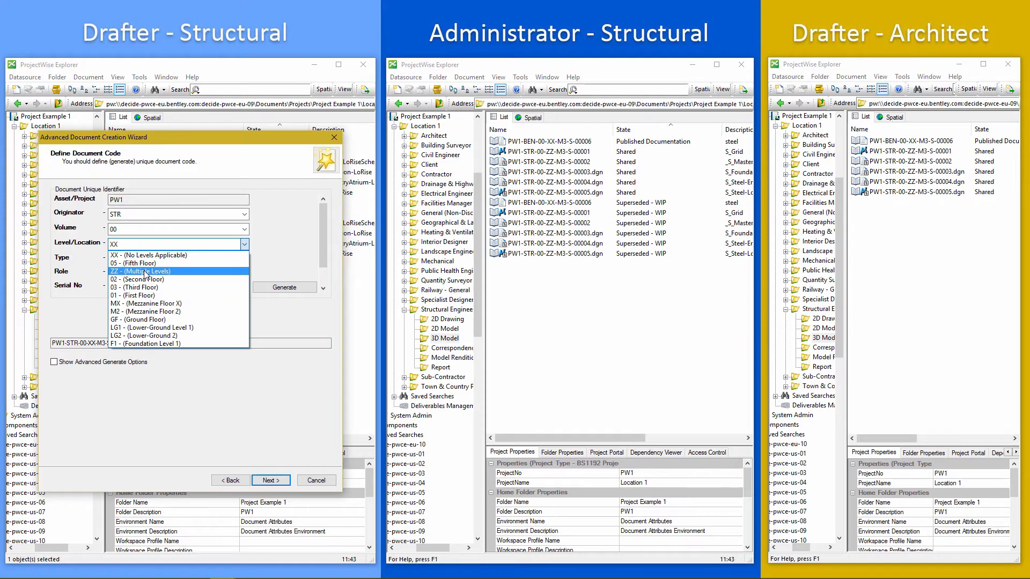
pyautogui.click(134, 272)
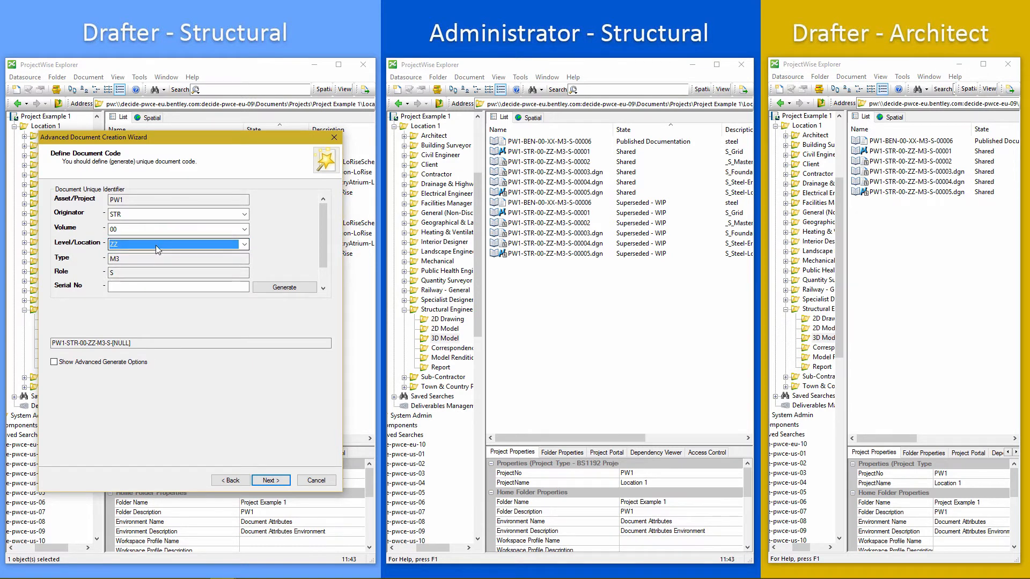
pyautogui.click(141, 259)
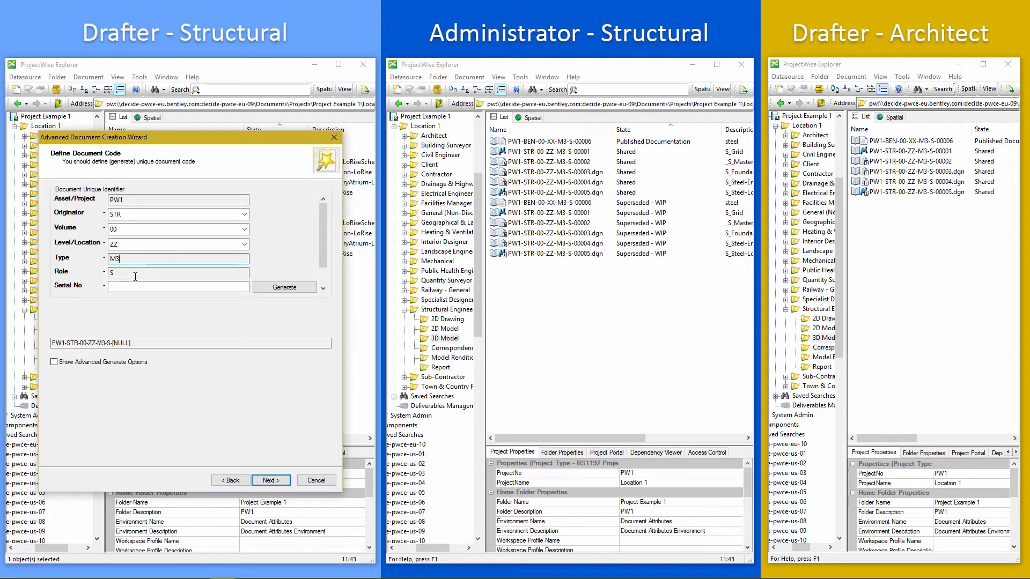
pyautogui.click(136, 277)
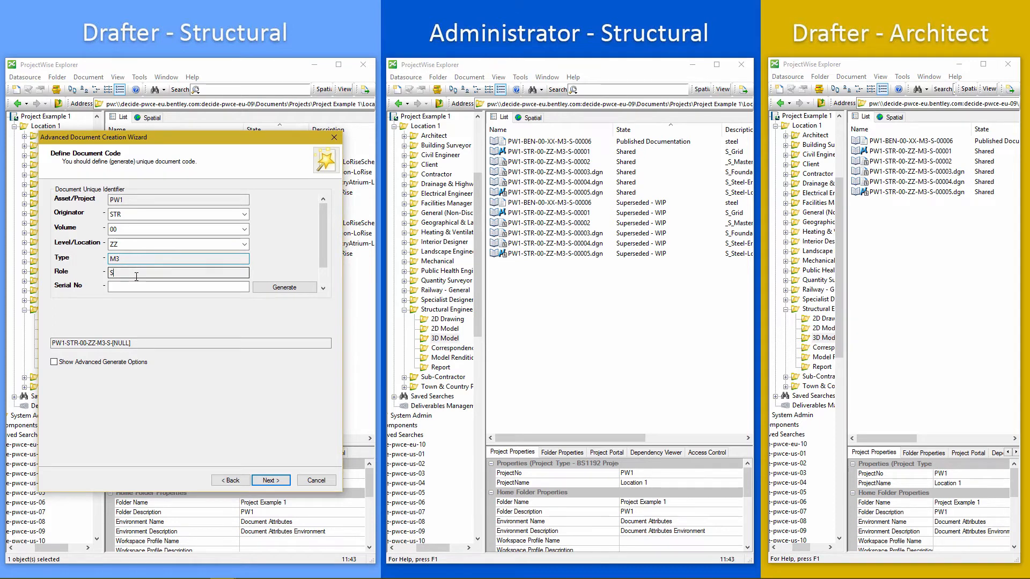
pyautogui.click(273, 288)
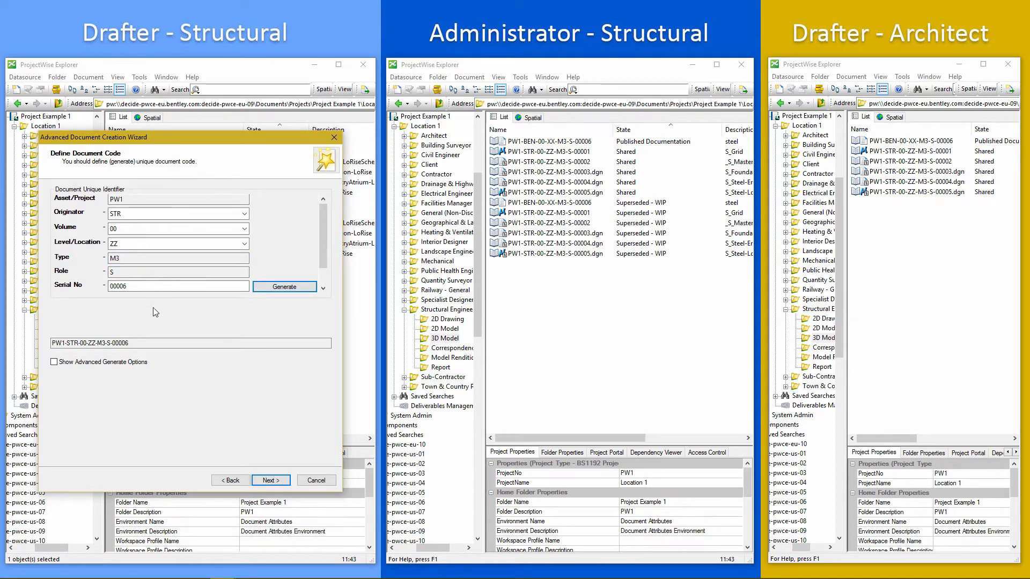
pyautogui.moveTo(139, 344); pyautogui.dragTo(46, 341)
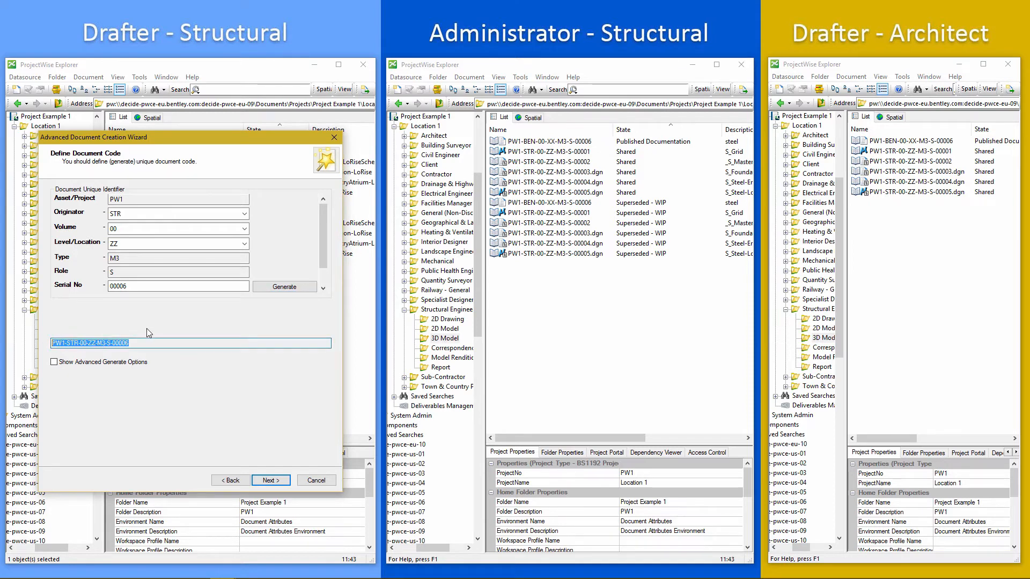
pyautogui.click(270, 480)
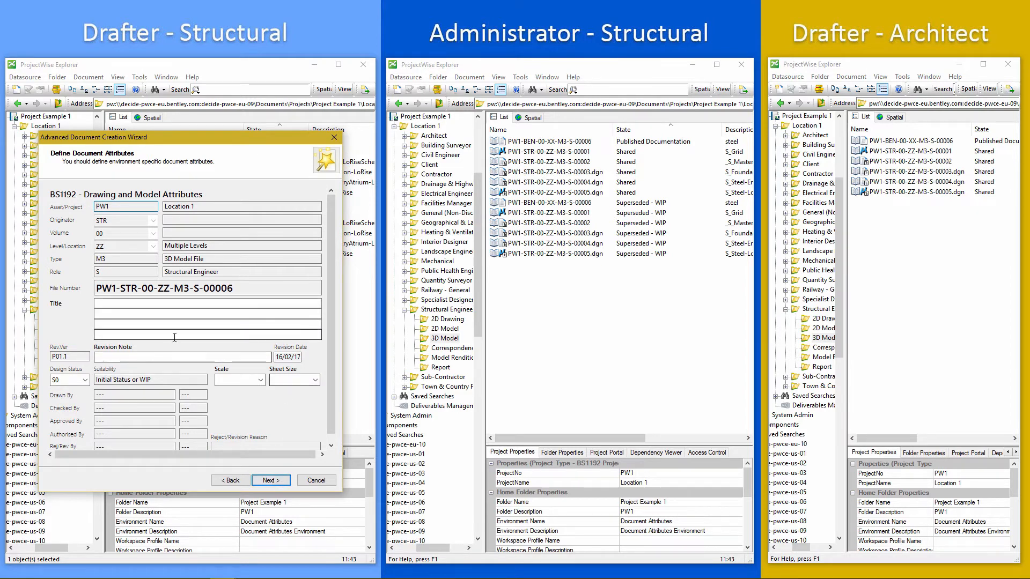
# Enter the title S_Foundations_B and the revision note draft.
pyautogui.click(178, 304)
pyautogui.write('S')
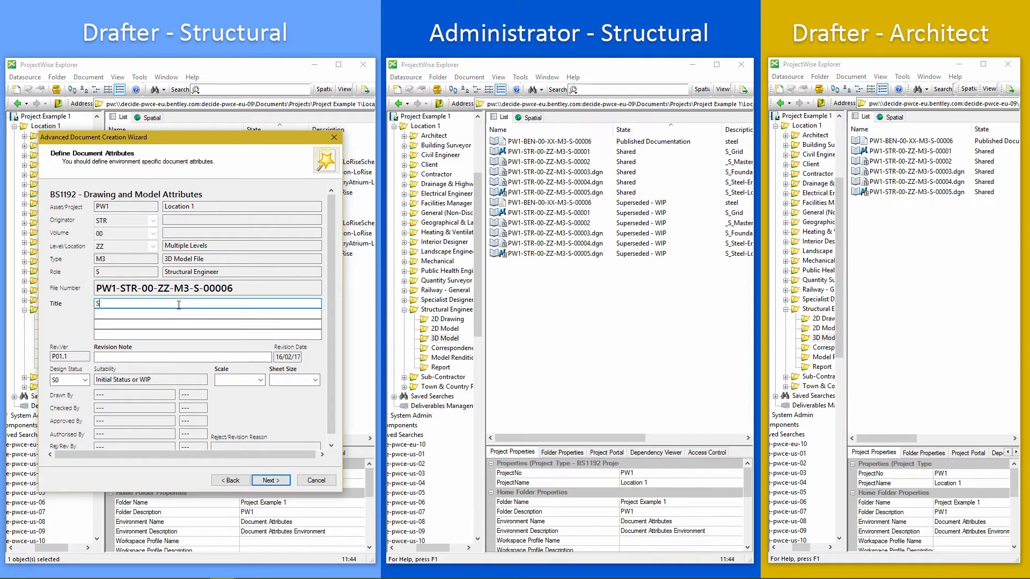
pyautogui.write('_Foundations_B')
pyautogui.click(141, 357)
pyautogui.write('draft')
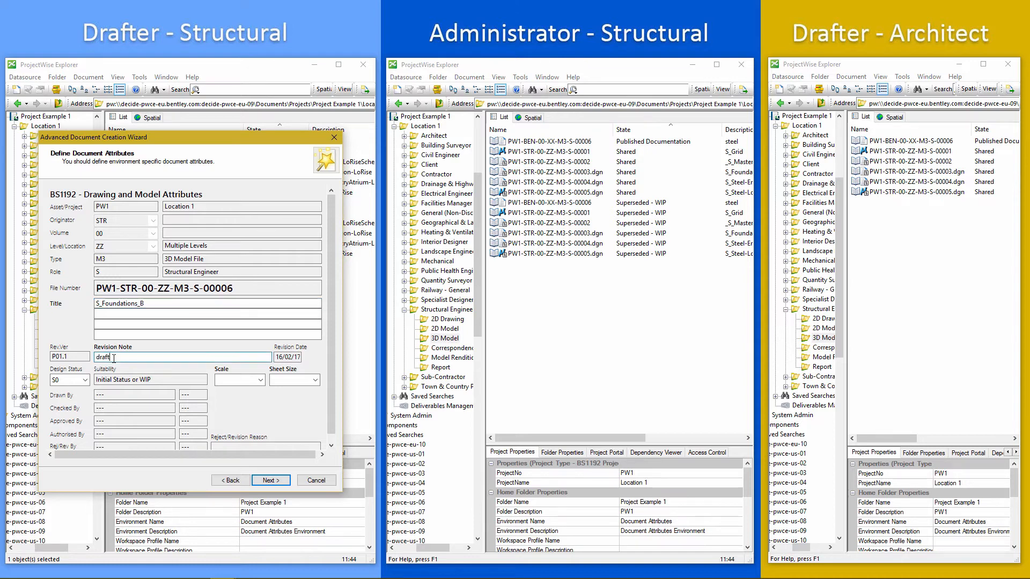
# Set the design status to S0 and continue to the document properties page.
pyautogui.click(68, 380)
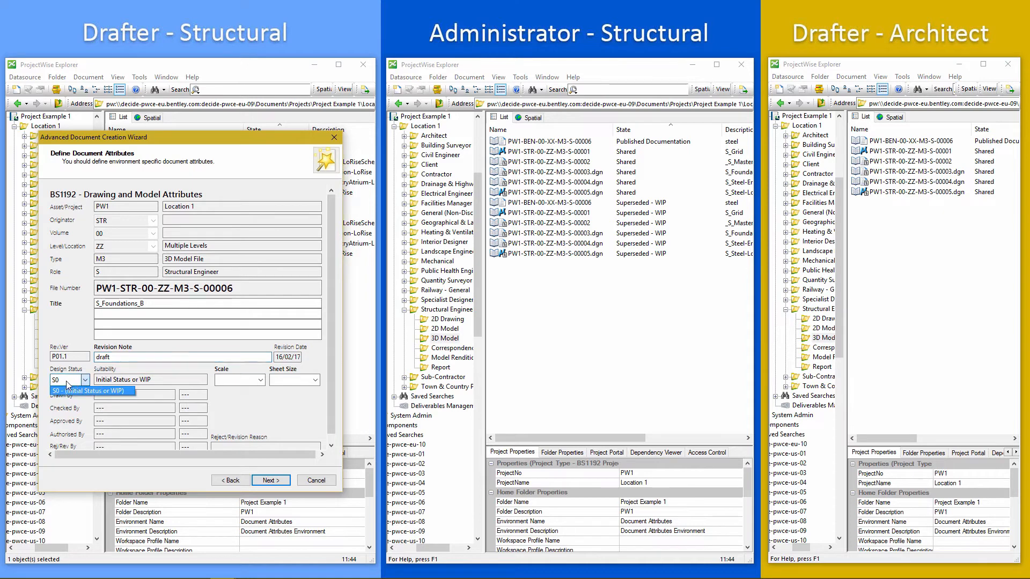
pyautogui.click(72, 393)
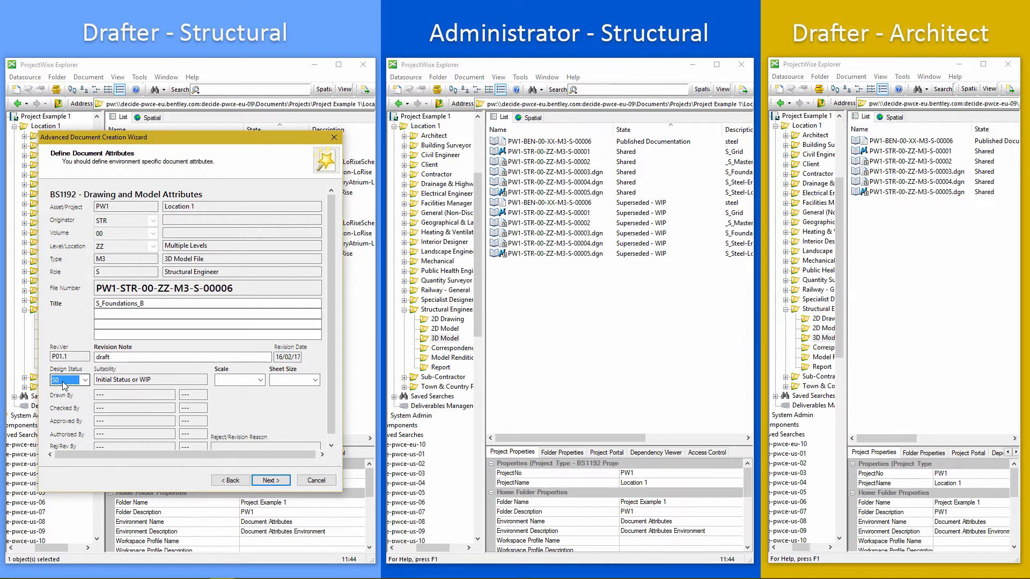
pyautogui.click(70, 357)
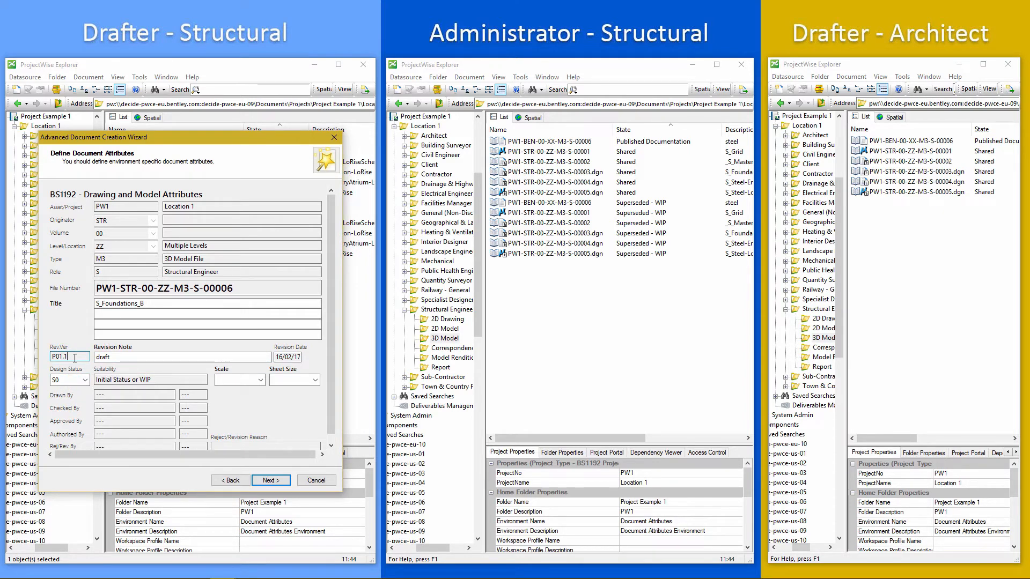
pyautogui.click(268, 482)
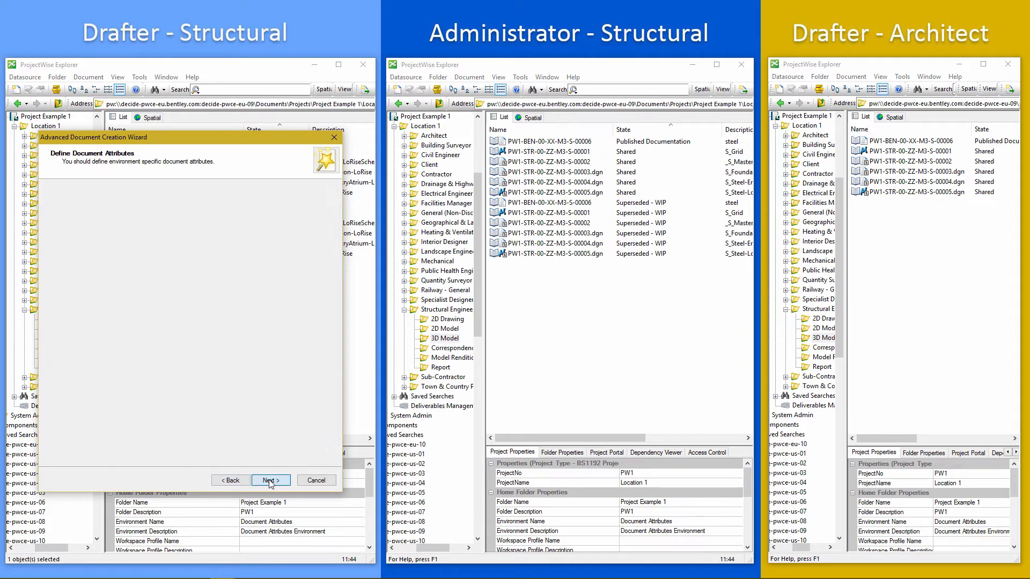
pyautogui.click(270, 481)
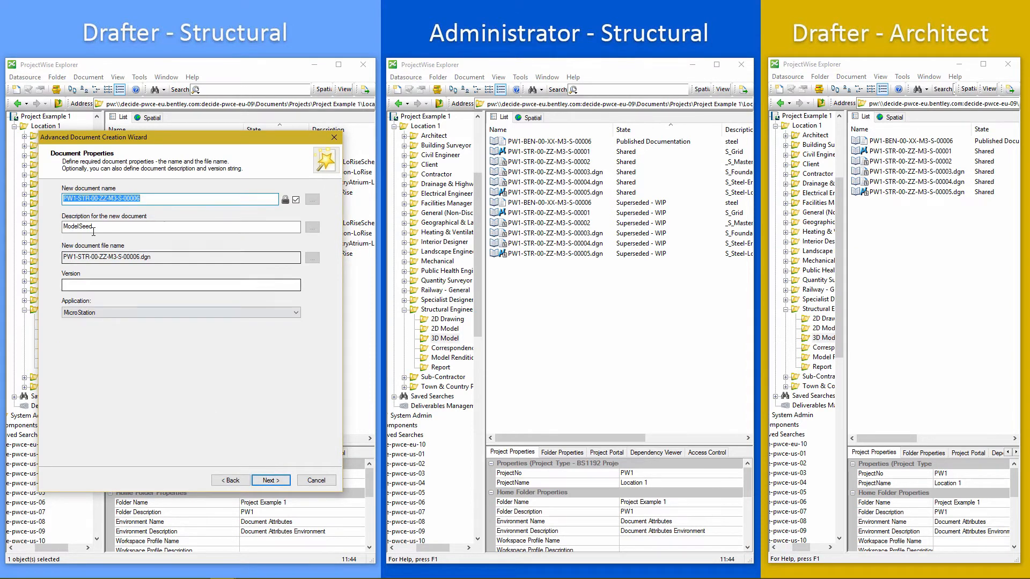
# Enter the description Foundations for the new document and finish the wizard.
pyautogui.write('Foundations')
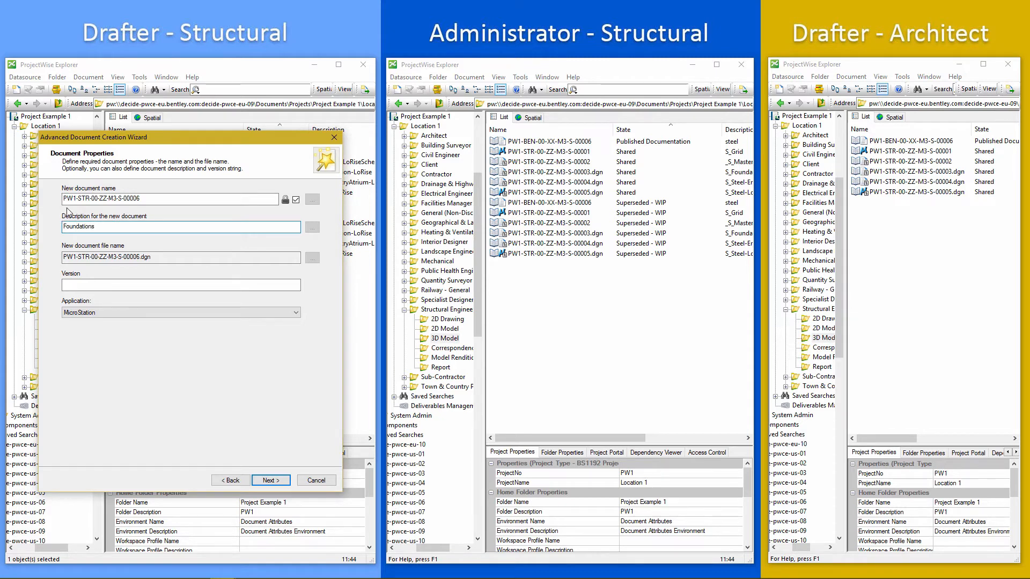
pyautogui.click(270, 480)
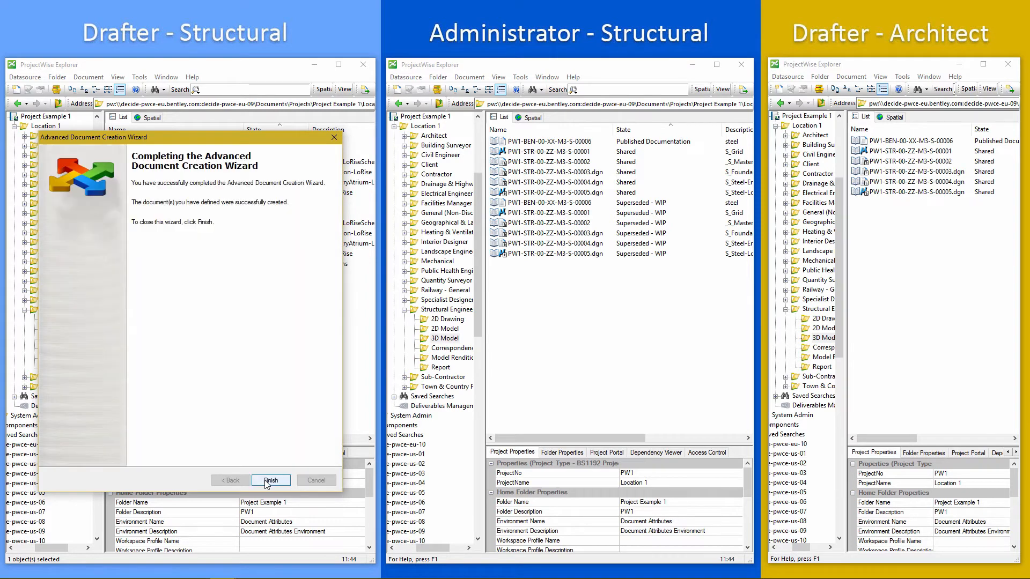
pyautogui.click(270, 481)
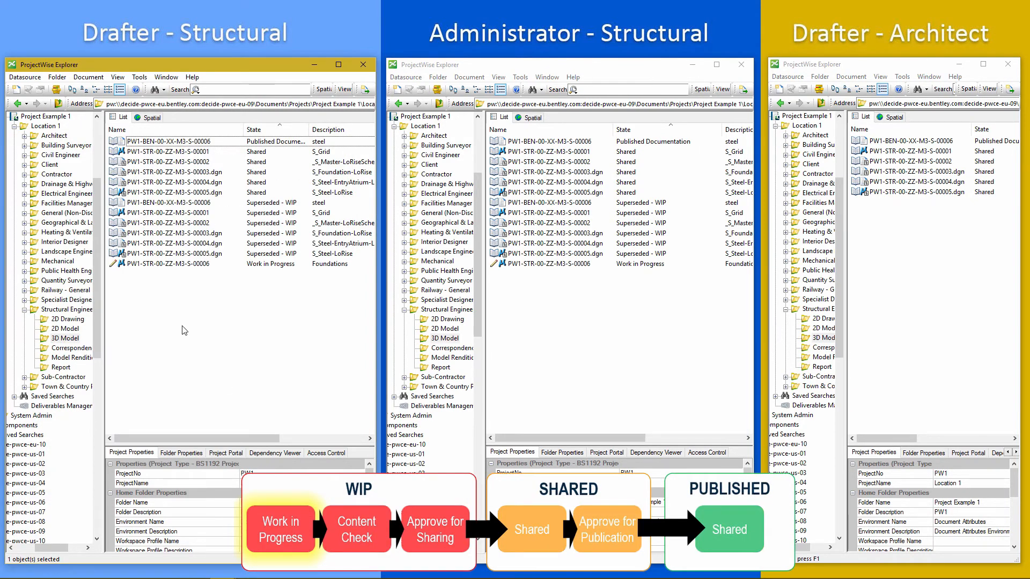
# Try to approve the new model for checking by changing its state.
pyautogui.click(160, 264)
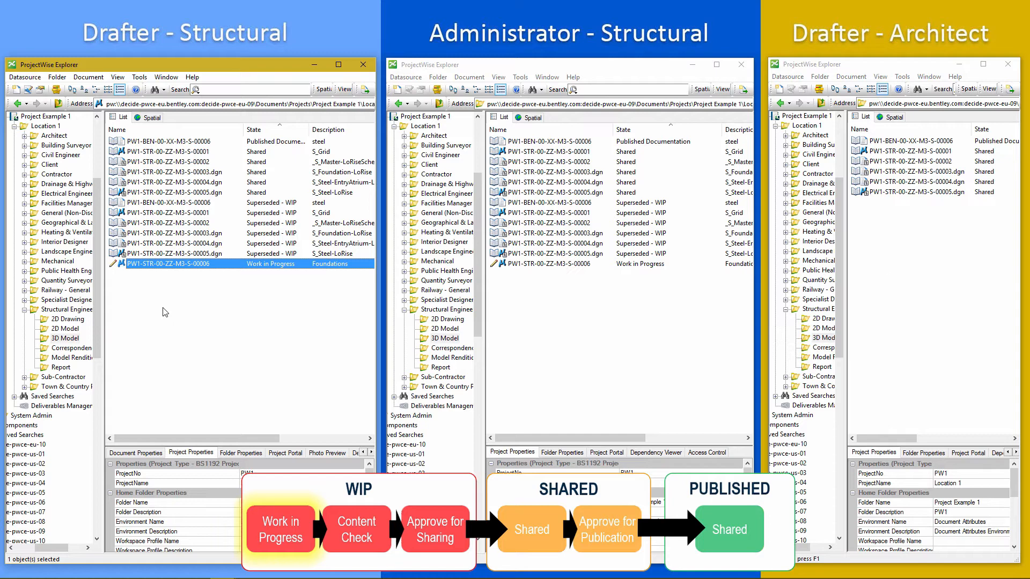
pyautogui.rightClick(172, 271)
pyautogui.moveTo(236, 540)
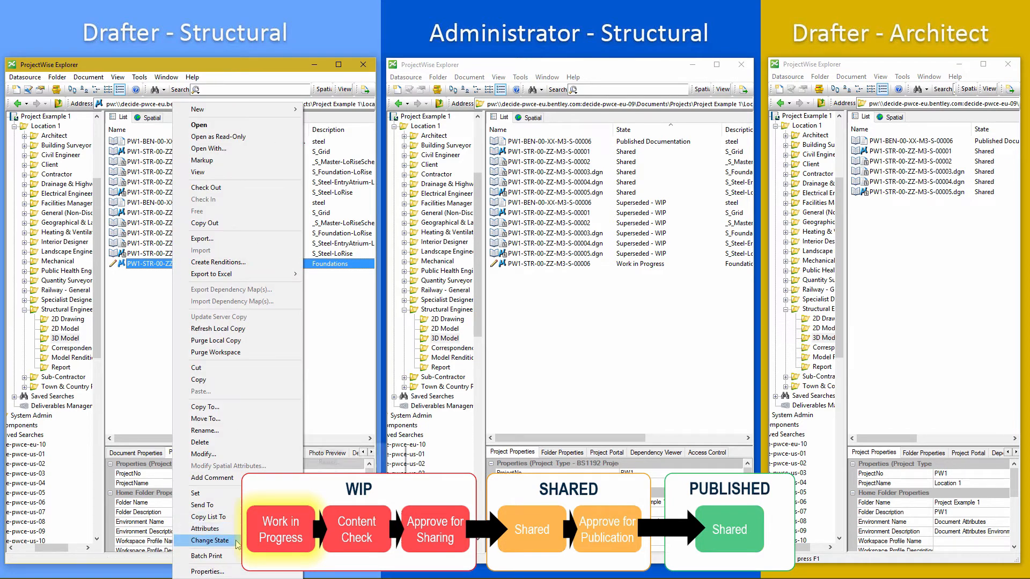
pyautogui.click(352, 453)
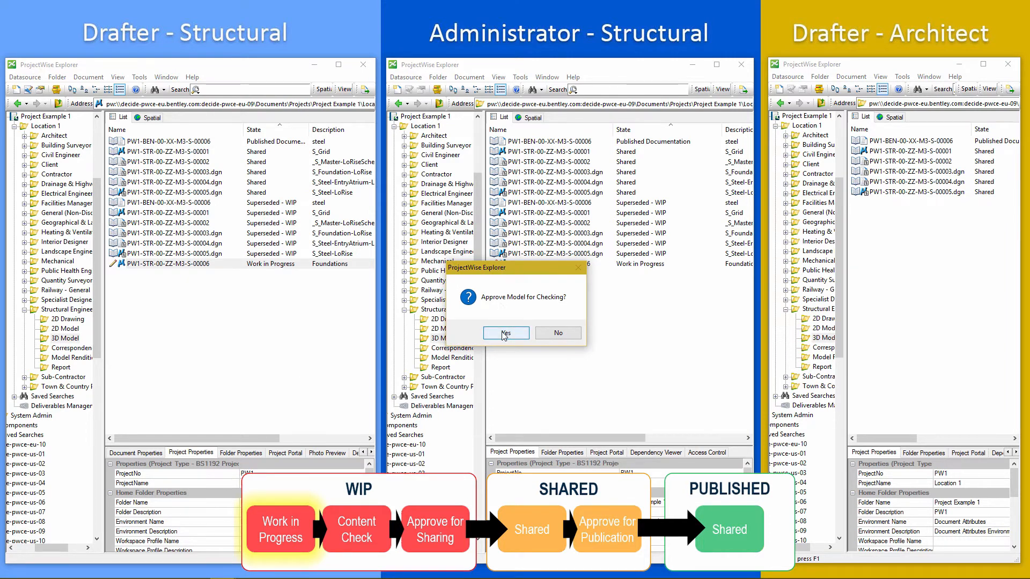
pyautogui.click(505, 334)
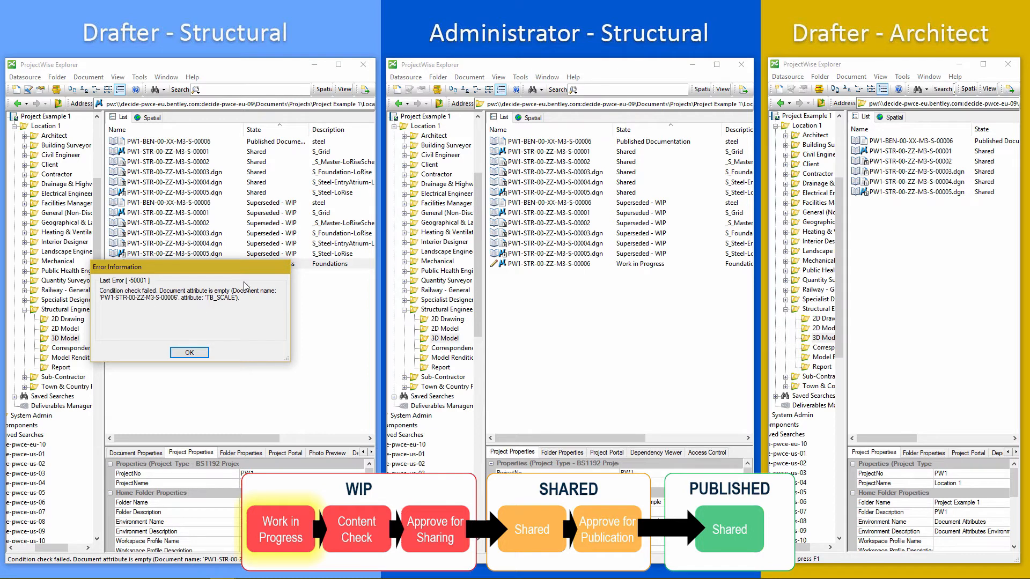
pyautogui.click(189, 354)
# Set the model's Scale attribute to 1:1 and Sheet Size to N/A, then save and close its properties.
pyautogui.doubleClick(176, 266)
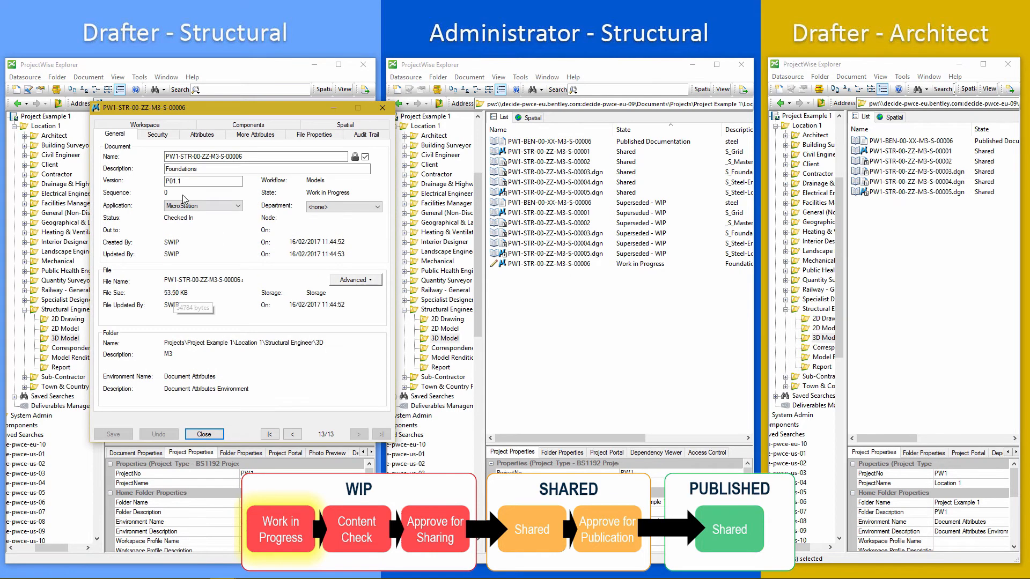
pyautogui.click(209, 137)
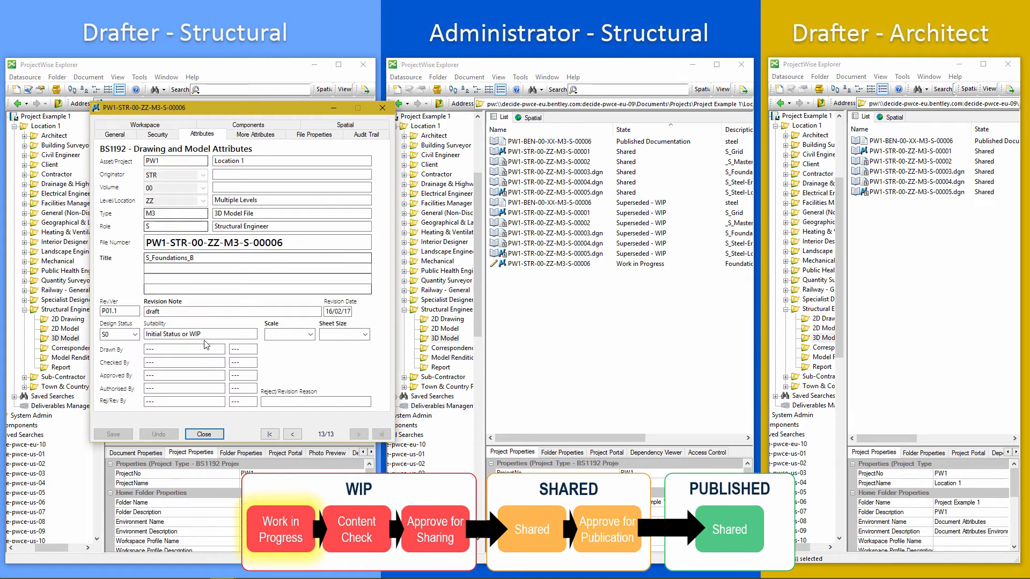
pyautogui.click(309, 336)
pyautogui.click(299, 346)
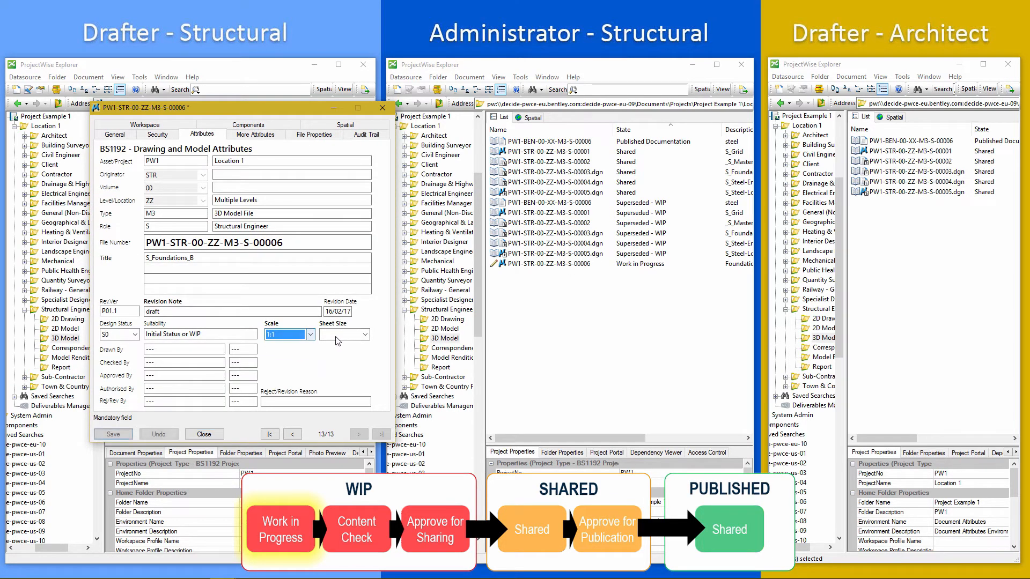
pyautogui.click(339, 337)
pyautogui.click(339, 346)
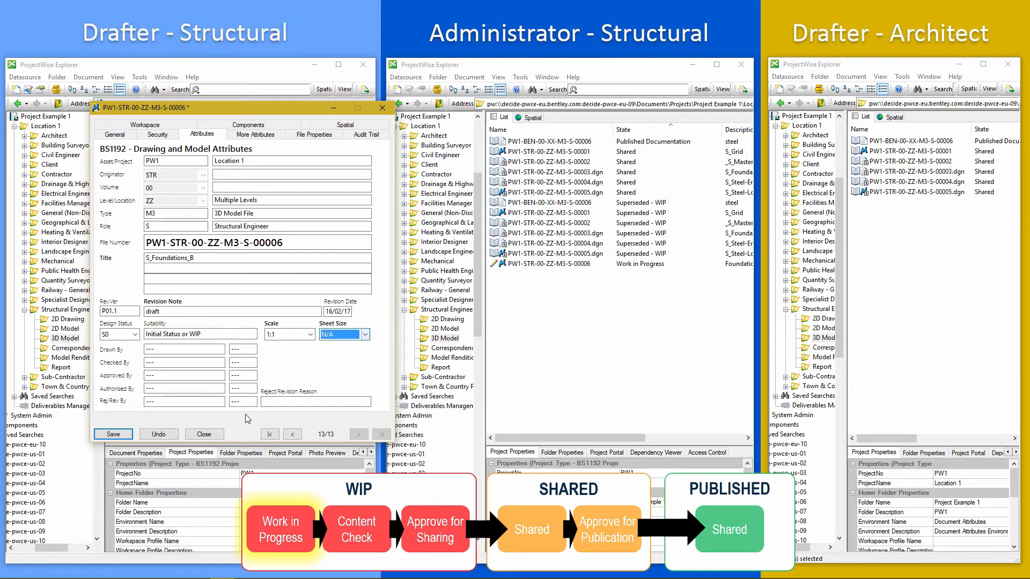
pyautogui.click(115, 434)
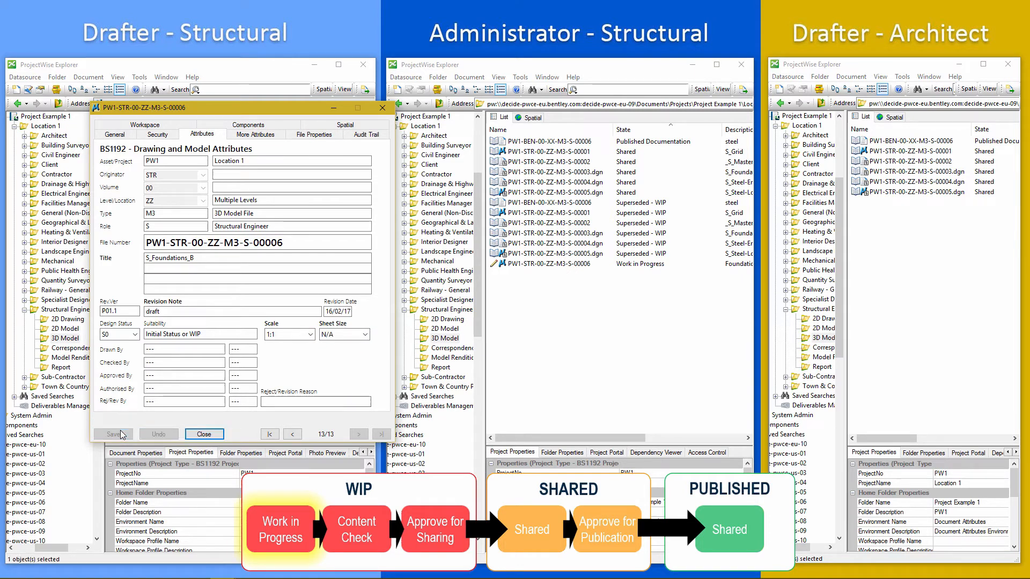
pyautogui.click(203, 434)
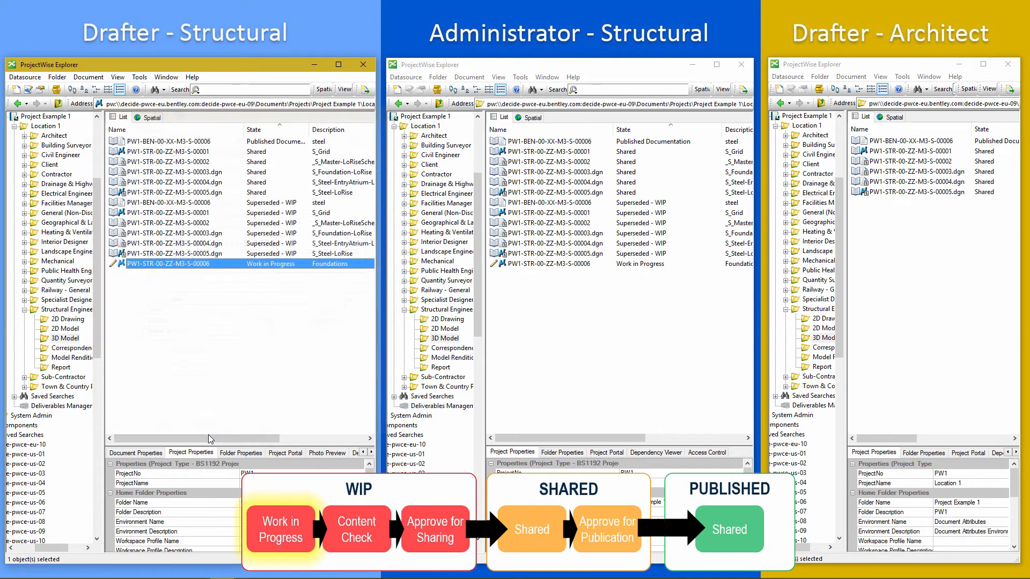
# Change the model's state by approving it for checking.
pyautogui.rightClick(160, 266)
pyautogui.moveTo(204, 540)
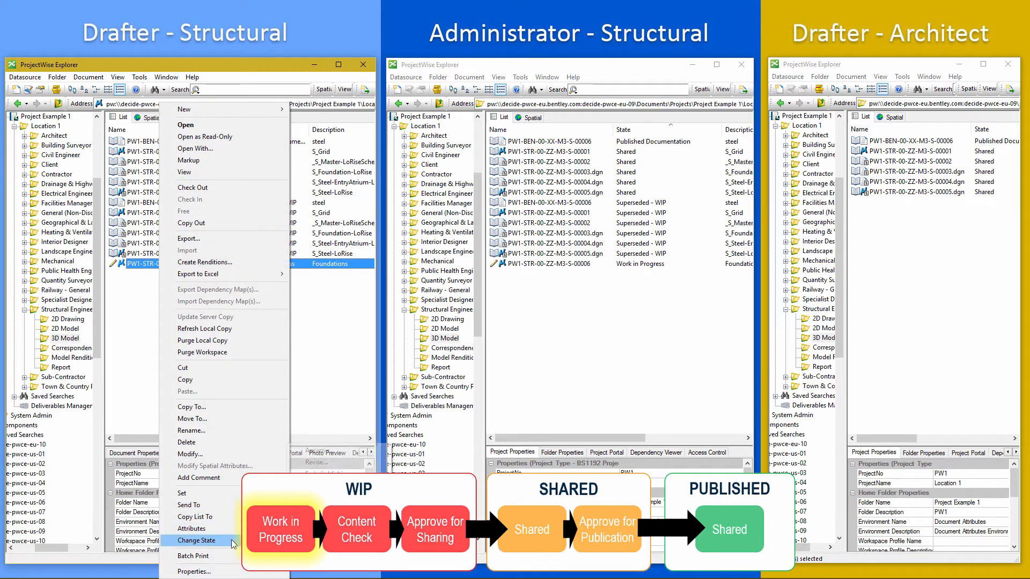
pyautogui.click(320, 450)
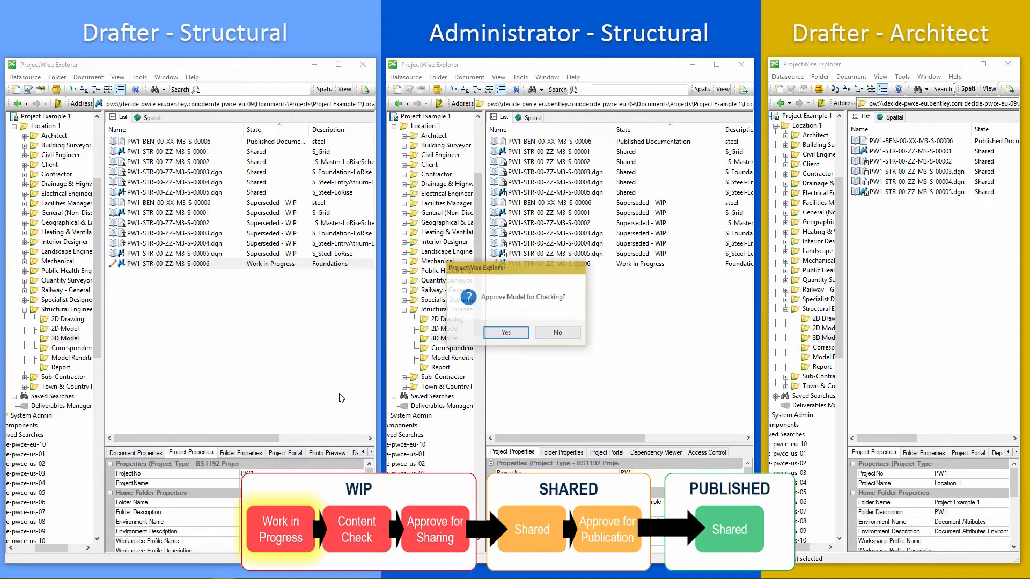
pyautogui.click(506, 333)
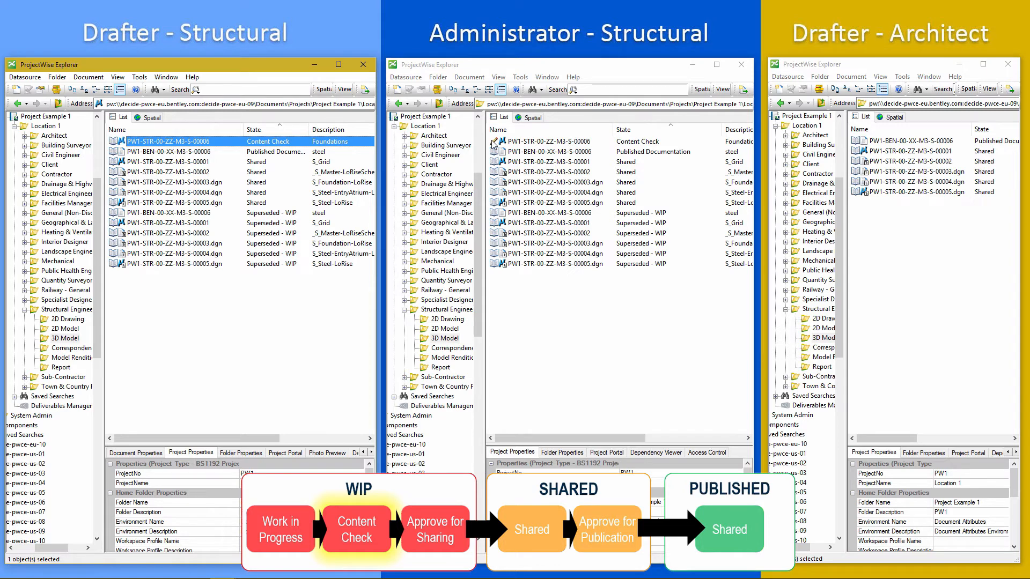
# As the administrator, revise the model in content check, rejecting it and increasing its minor version.
pyautogui.click(528, 142)
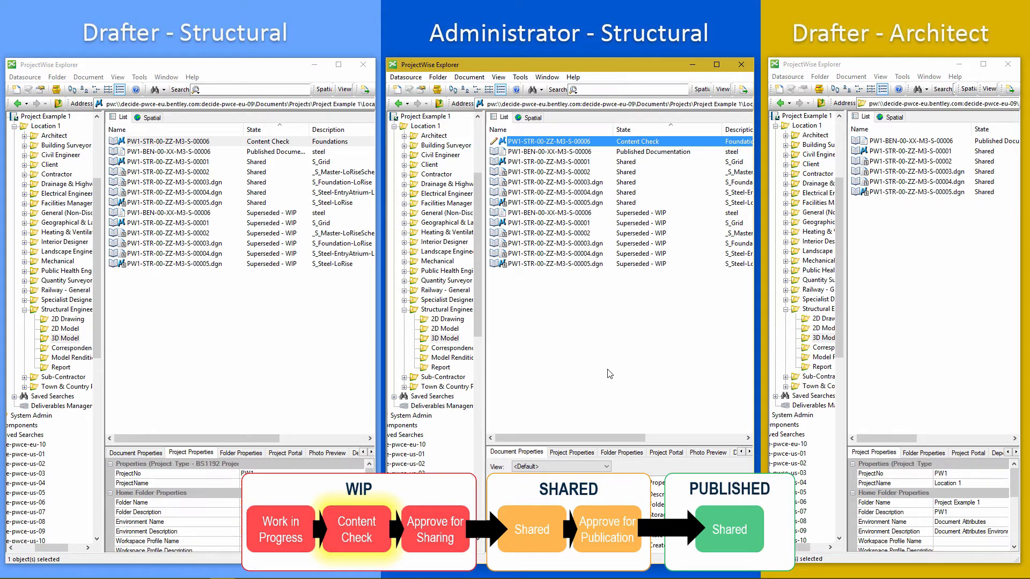
pyautogui.rightClick(535, 141)
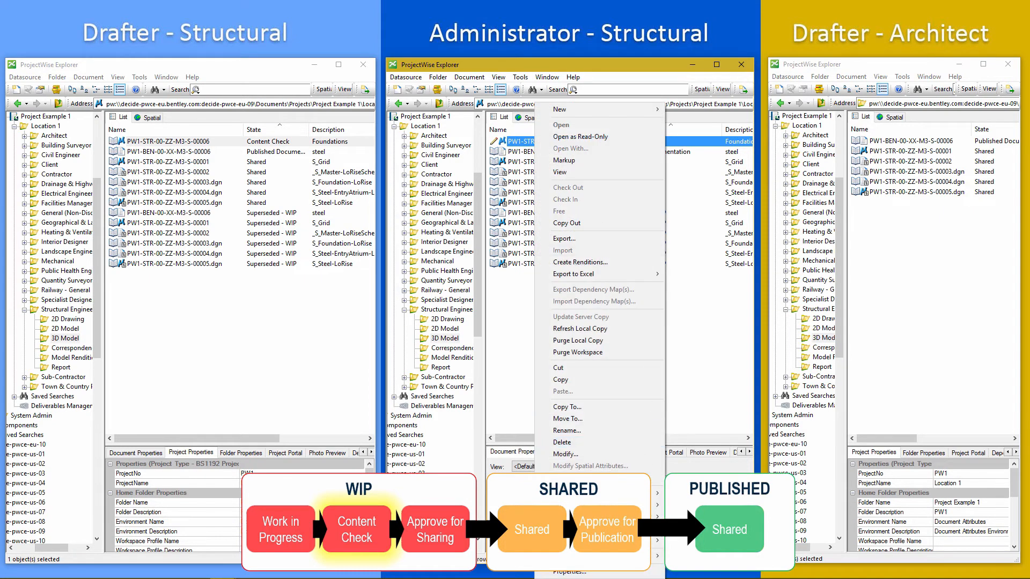
pyautogui.moveTo(601, 541)
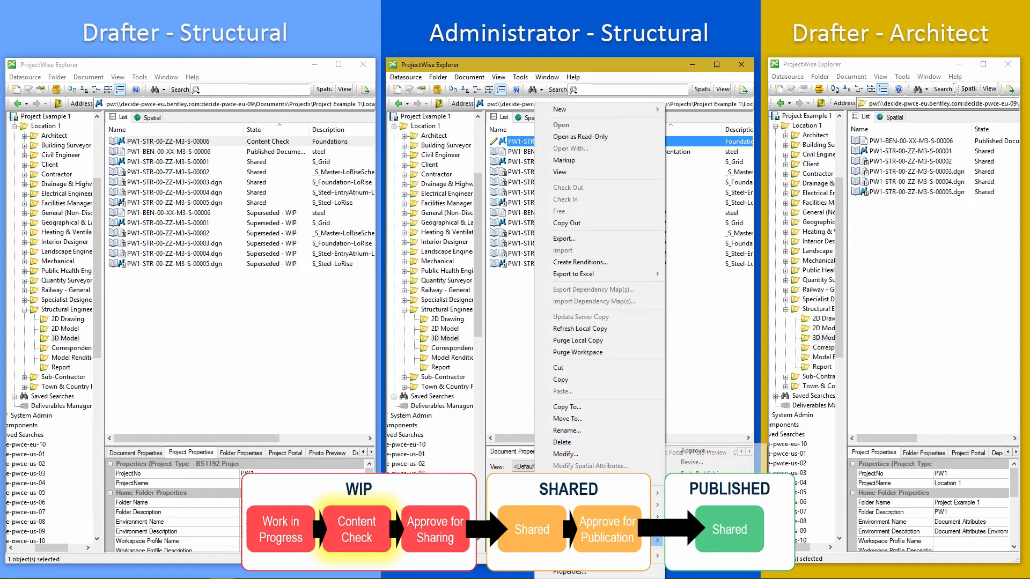
pyautogui.click(692, 462)
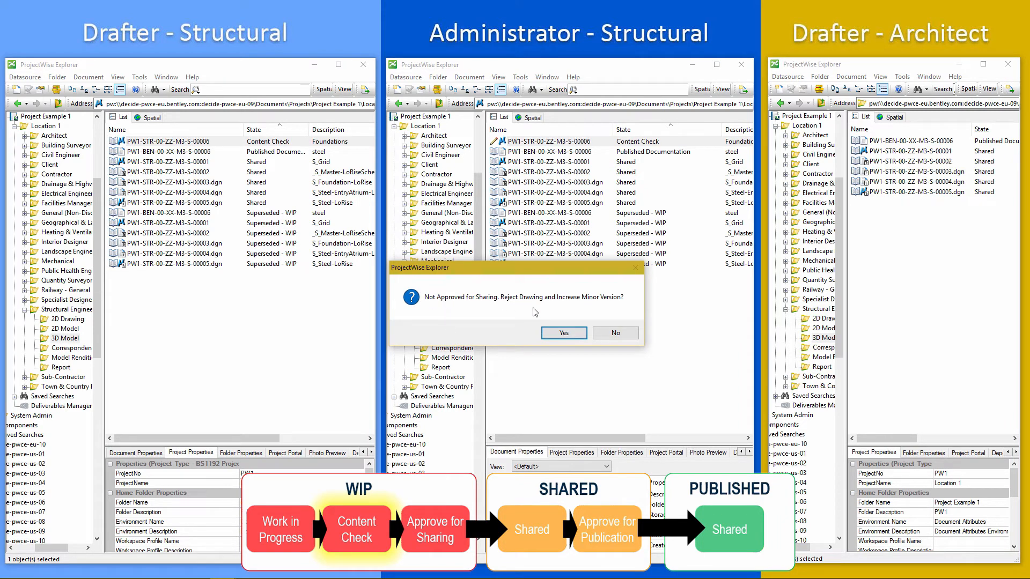
pyautogui.click(552, 335)
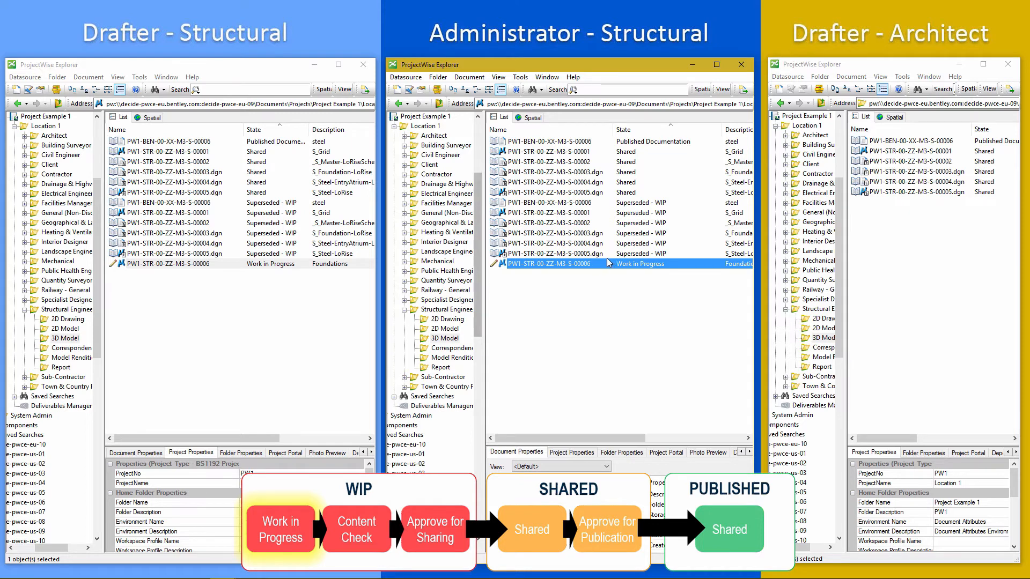
# Open the drafter's model attributes to review its revision and rejection reason.
pyautogui.click(145, 265)
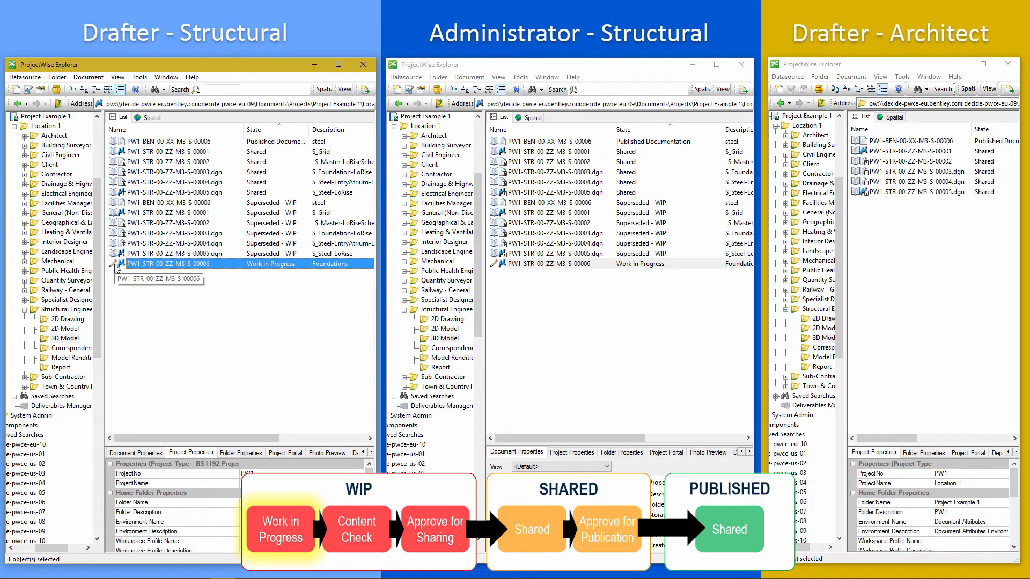
pyautogui.press('space')
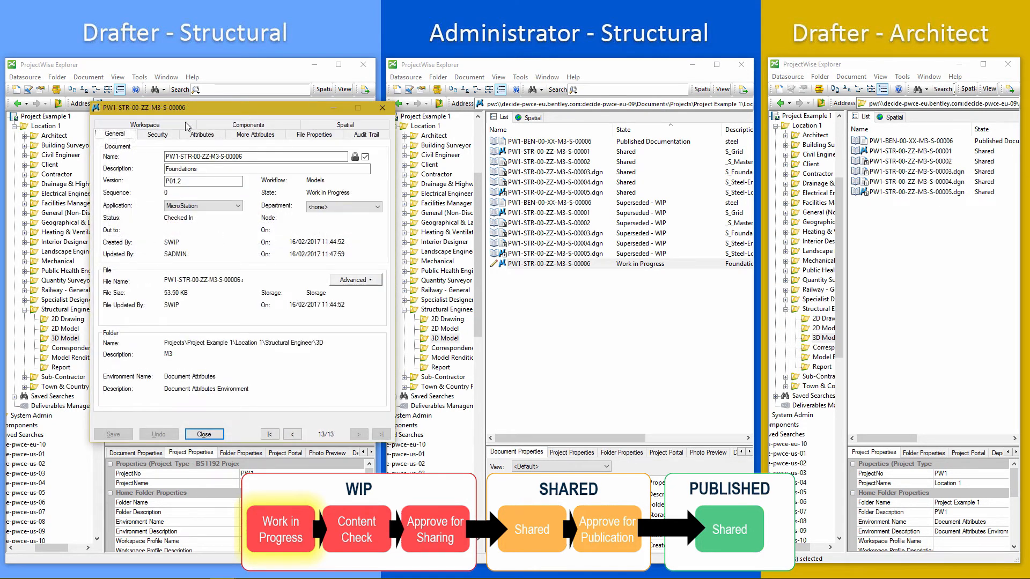
pyautogui.click(202, 134)
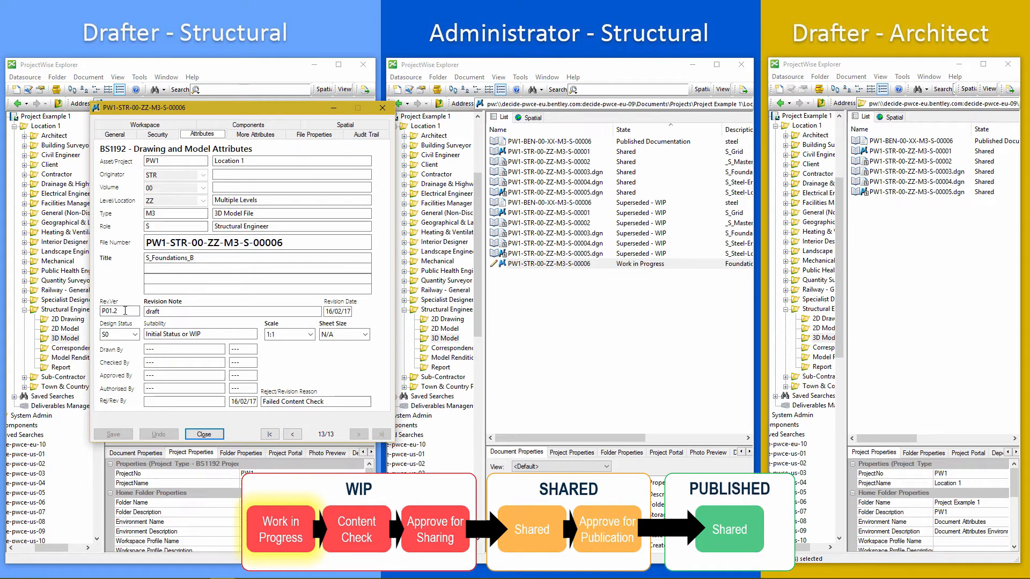
pyautogui.click(124, 311)
pyautogui.click(280, 402)
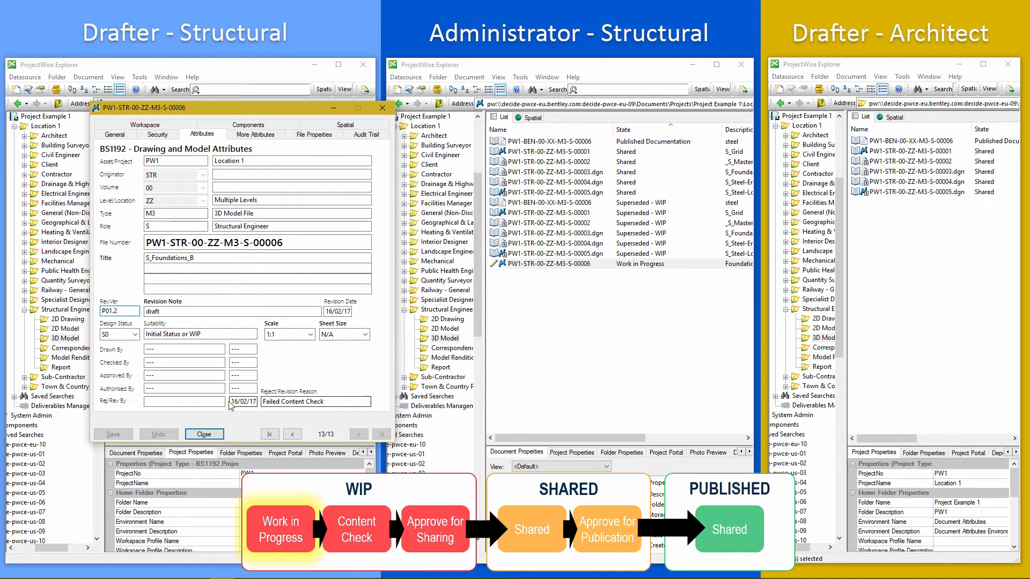
pyautogui.click(205, 434)
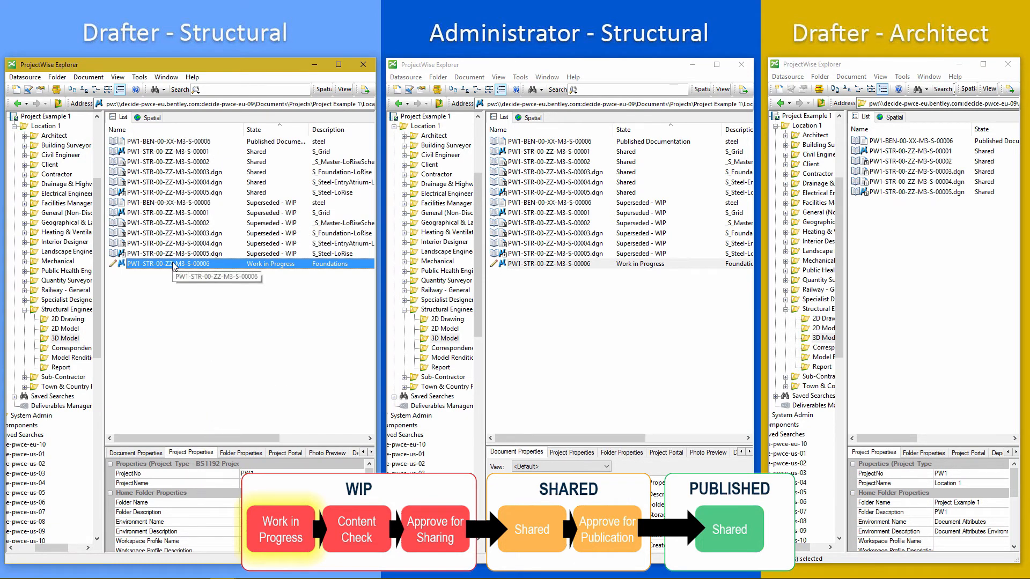
# Approve the model for checking again through its state change.
pyautogui.rightClick(172, 263)
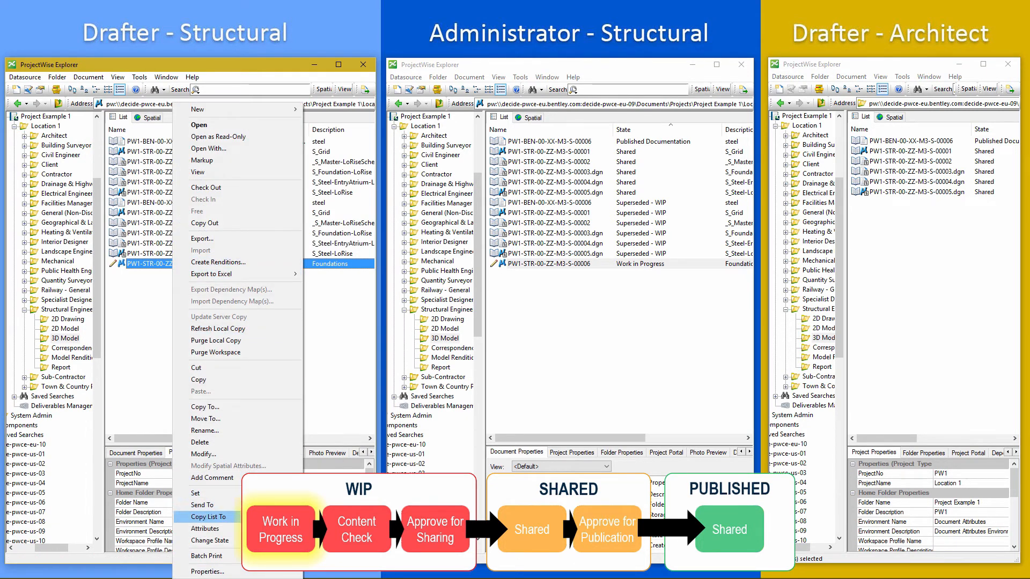
pyautogui.moveTo(210, 540)
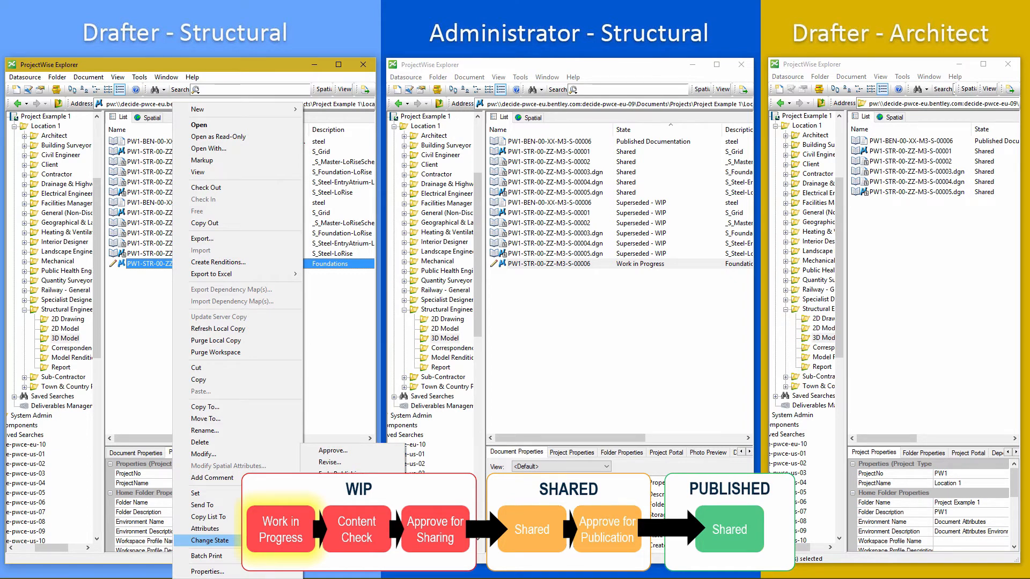
pyautogui.click(319, 451)
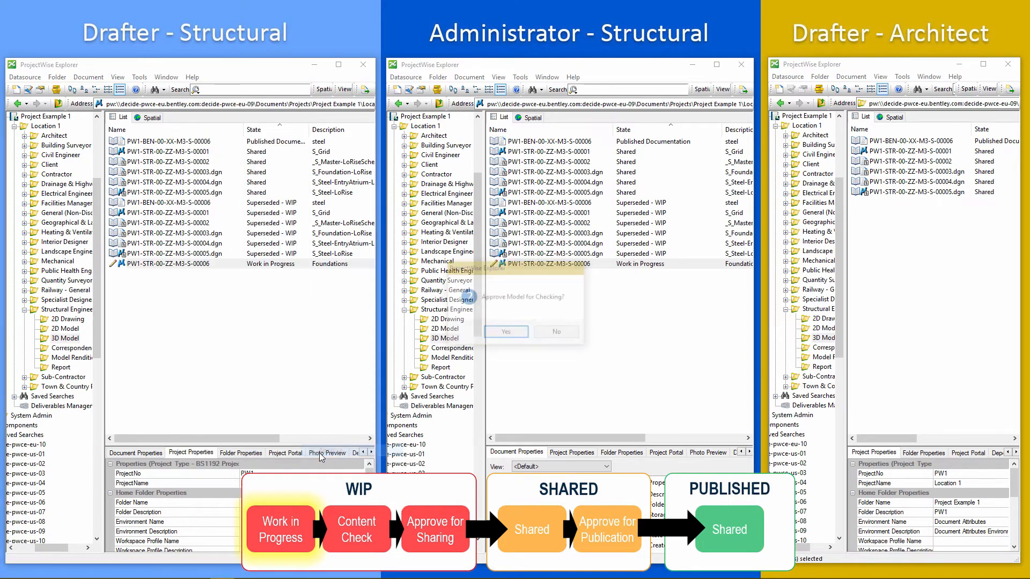
pyautogui.click(507, 333)
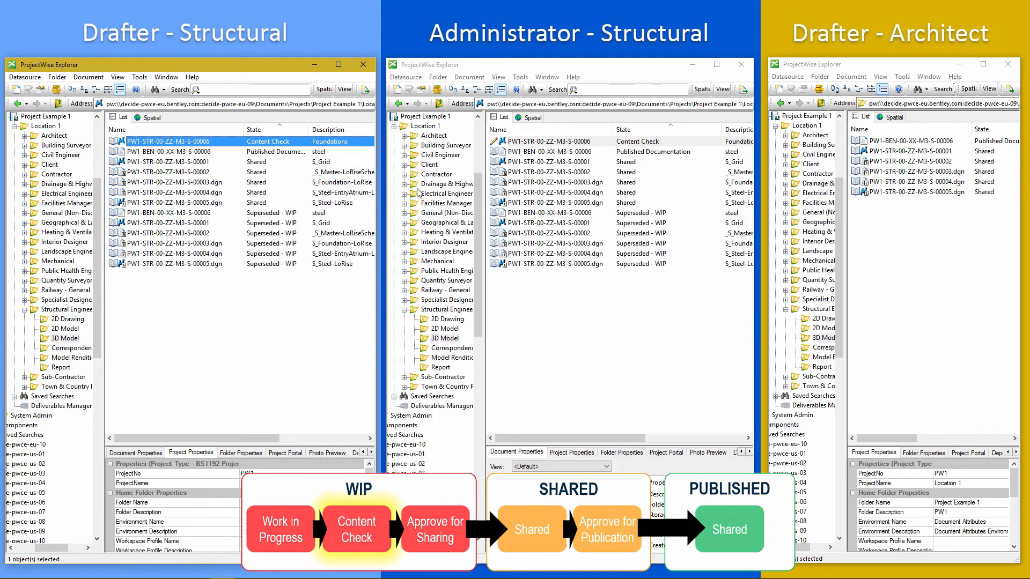
pyautogui.click(529, 144)
pyautogui.rightClick(529, 144)
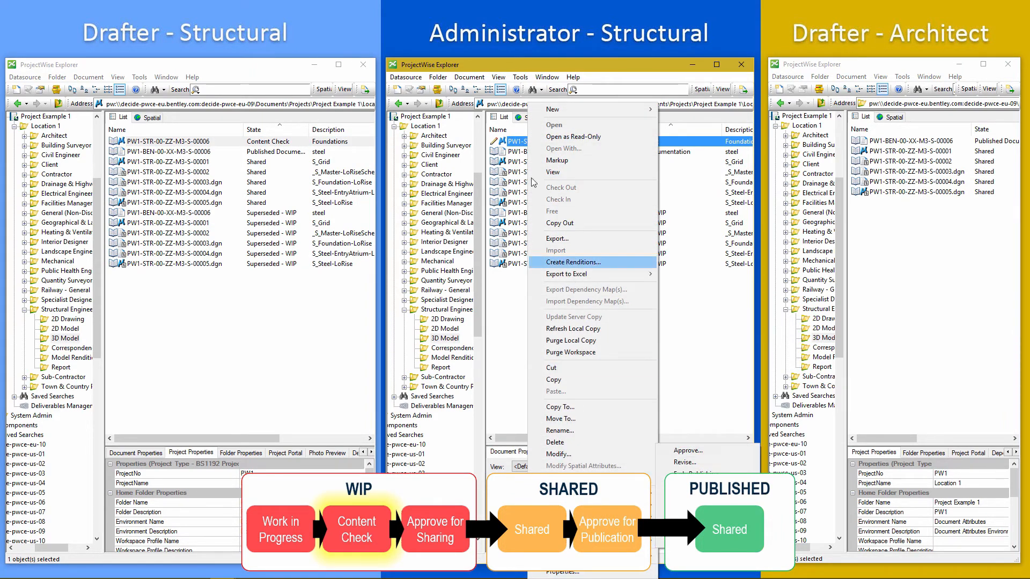
pyautogui.doubleClick(513, 143)
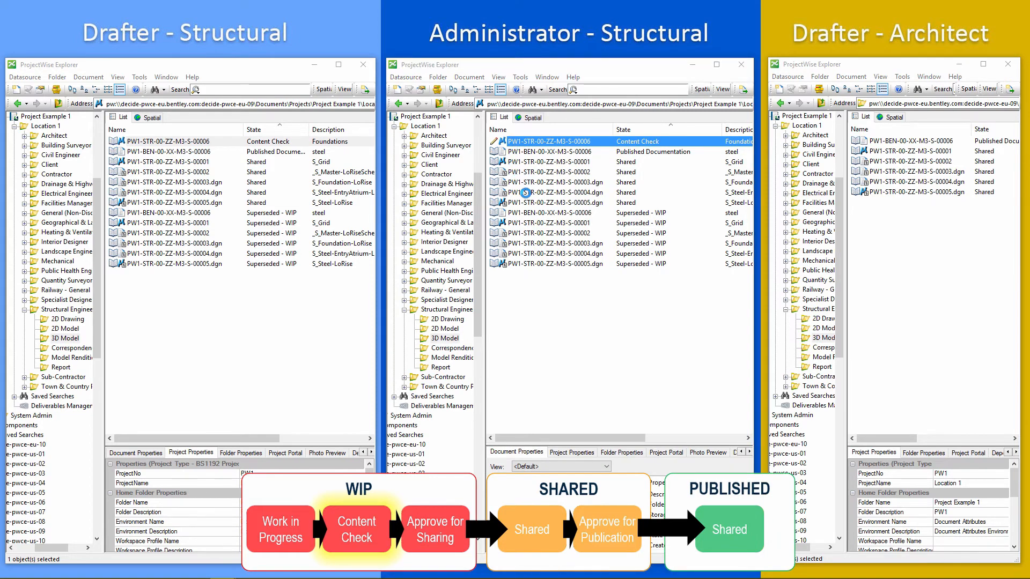
# Set the drafter's model design status to S3, Suitable for Internal Review and Comment, and save the attributes.
pyautogui.click(203, 134)
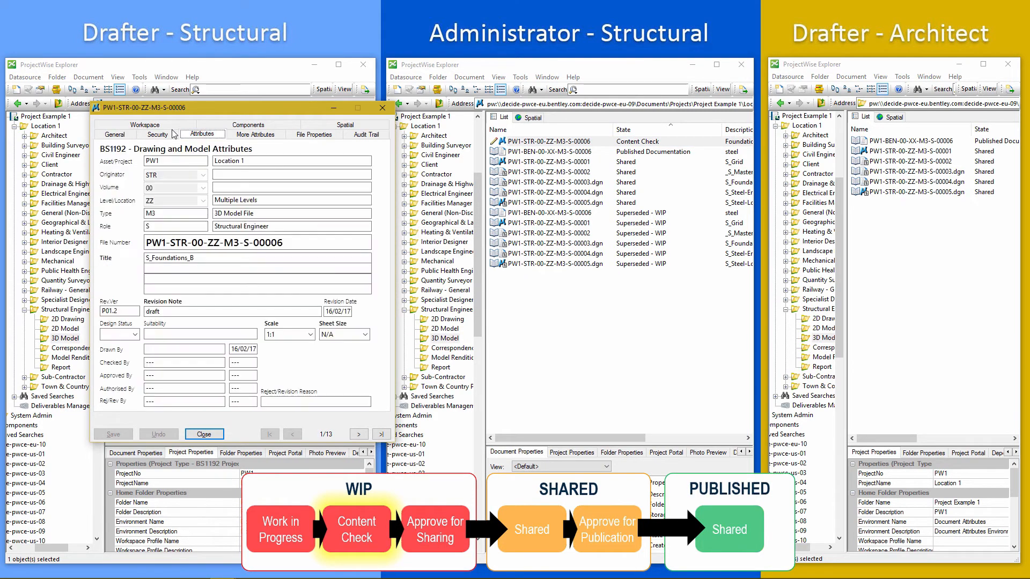
pyautogui.click(135, 335)
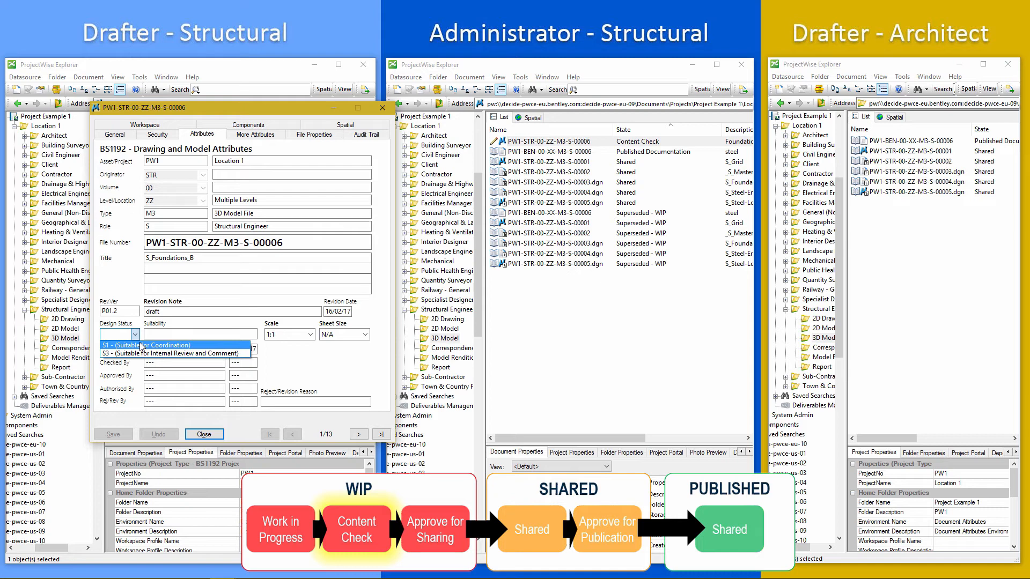
pyautogui.click(142, 354)
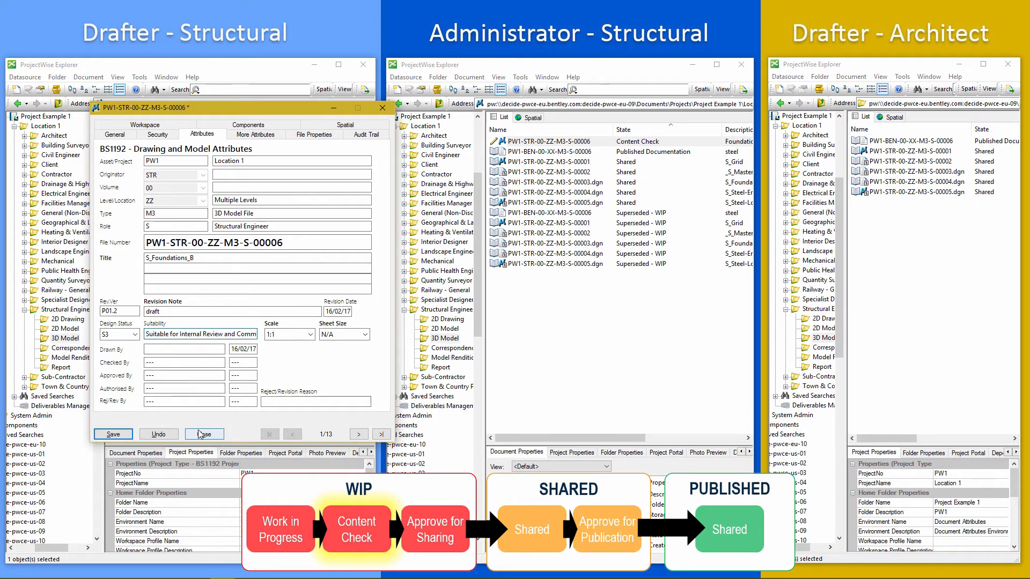
pyautogui.click(130, 436)
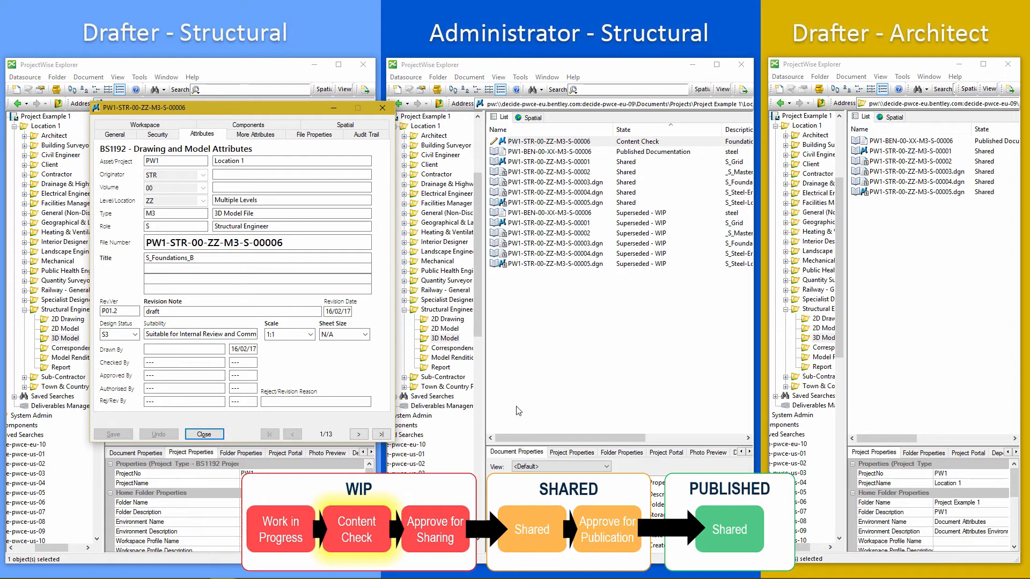
# As the administrator, approve the model in content check for sharing.
pyautogui.moveTo(279, 109); pyautogui.dragTo(266, 117)
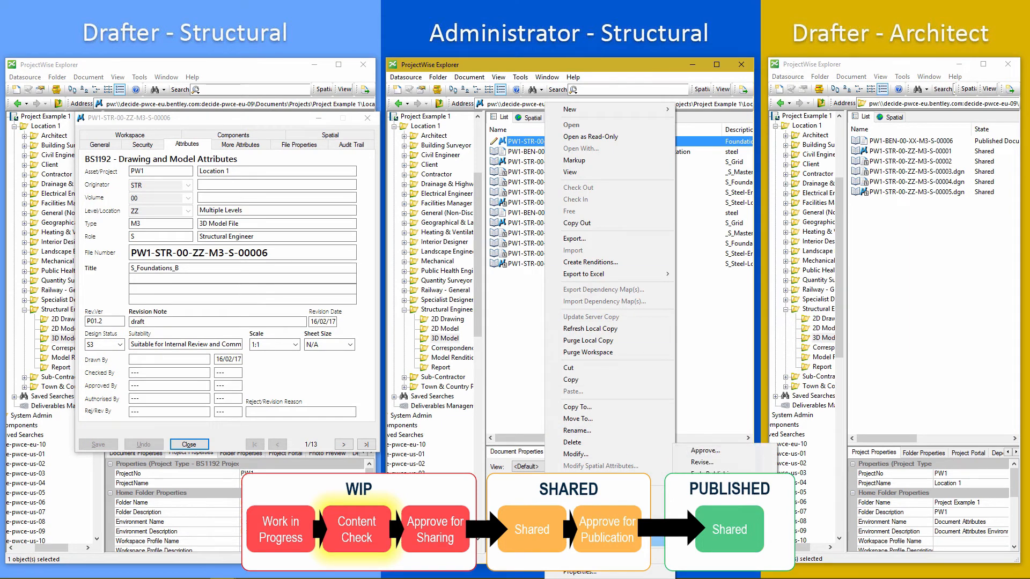
pyautogui.click(704, 450)
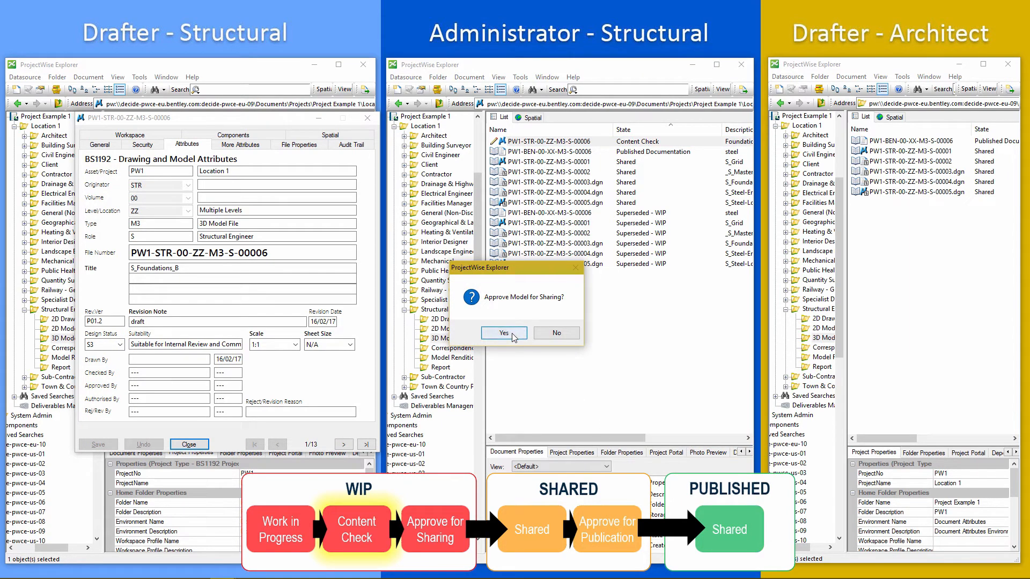
pyautogui.click(507, 333)
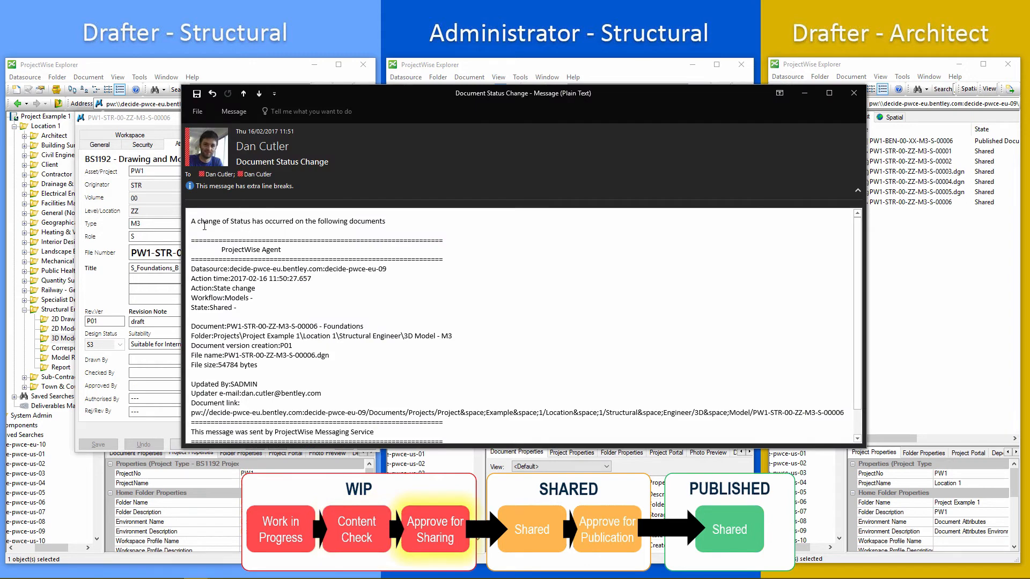
# Read the document status change notification e-mail for the model.
pyautogui.moveTo(191, 221); pyautogui.dragTo(392, 222)
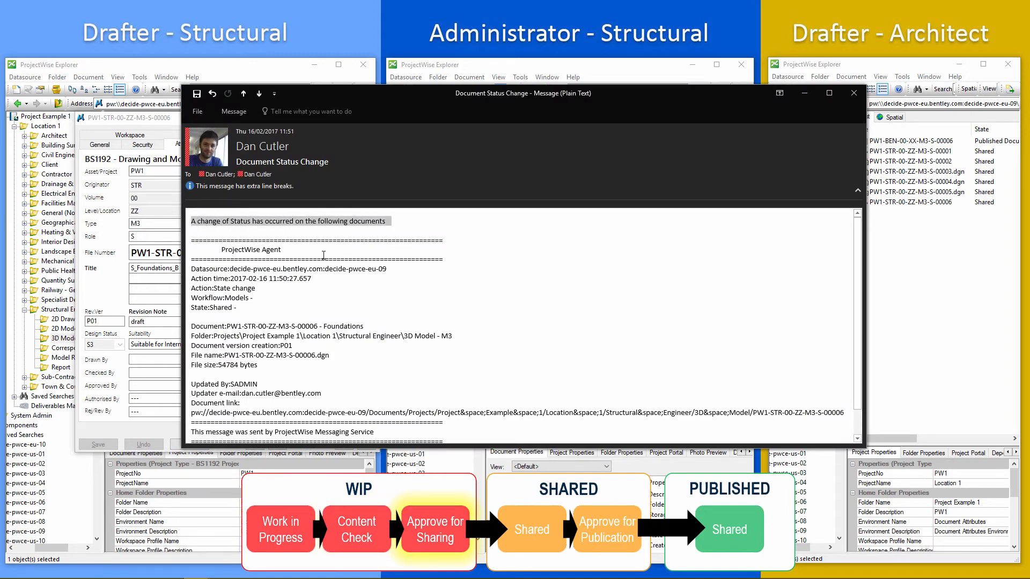
pyautogui.click(326, 332)
pyautogui.scroll(-1, 318, 326)
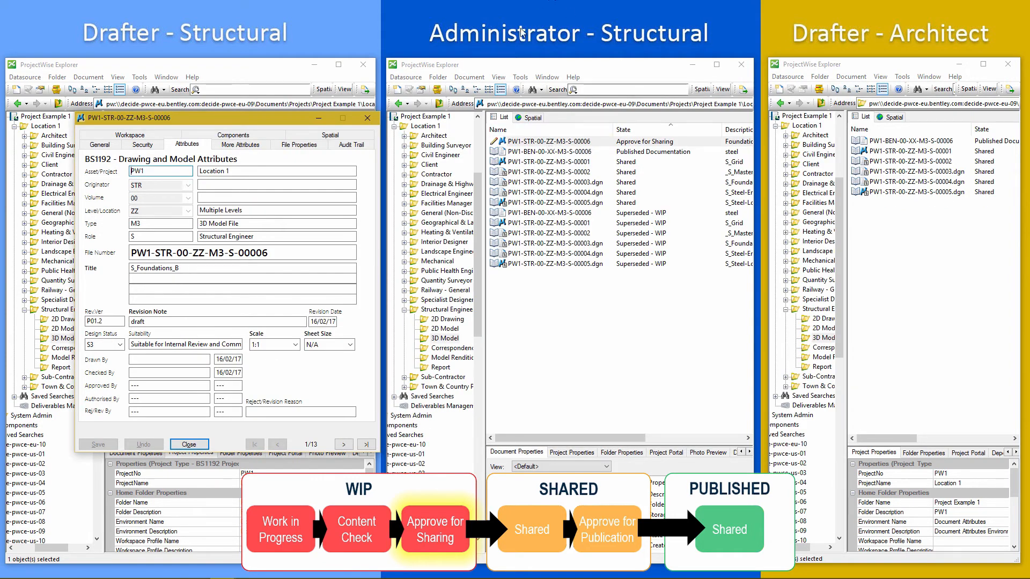
# Approve the model waiting for sharing so that it is shared.
pyautogui.rightClick(534, 143)
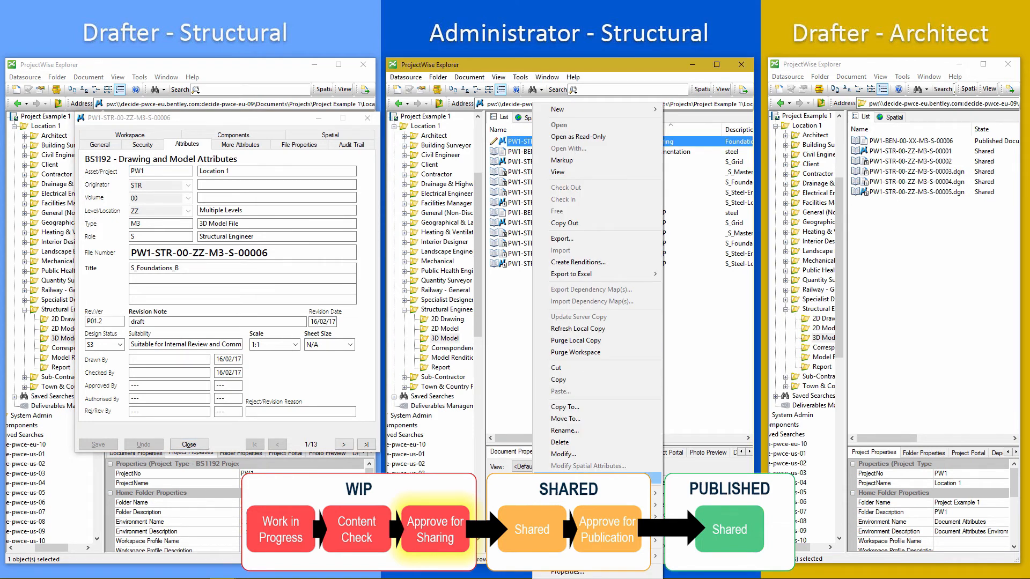
pyautogui.moveTo(590, 541)
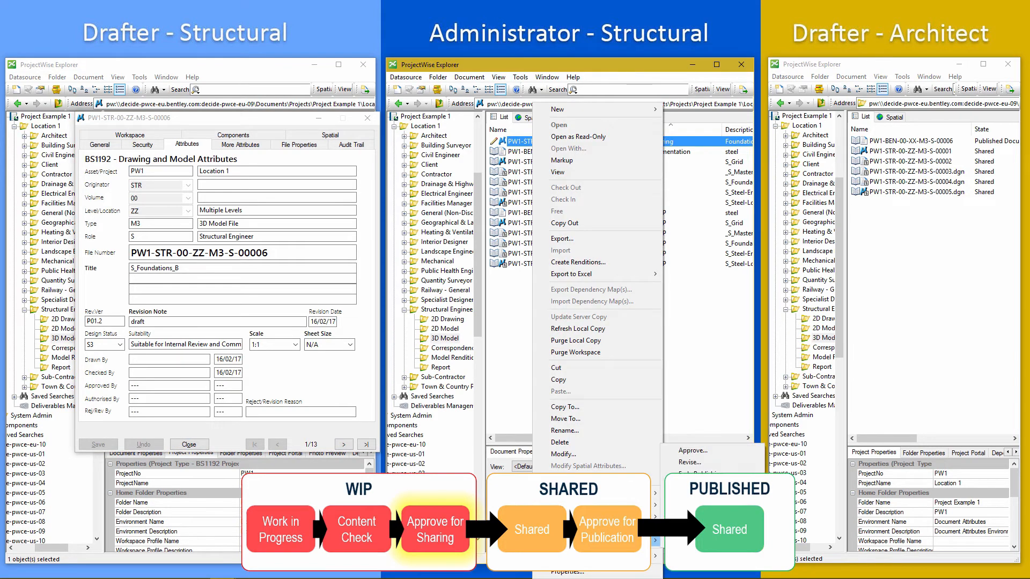
pyautogui.click(693, 451)
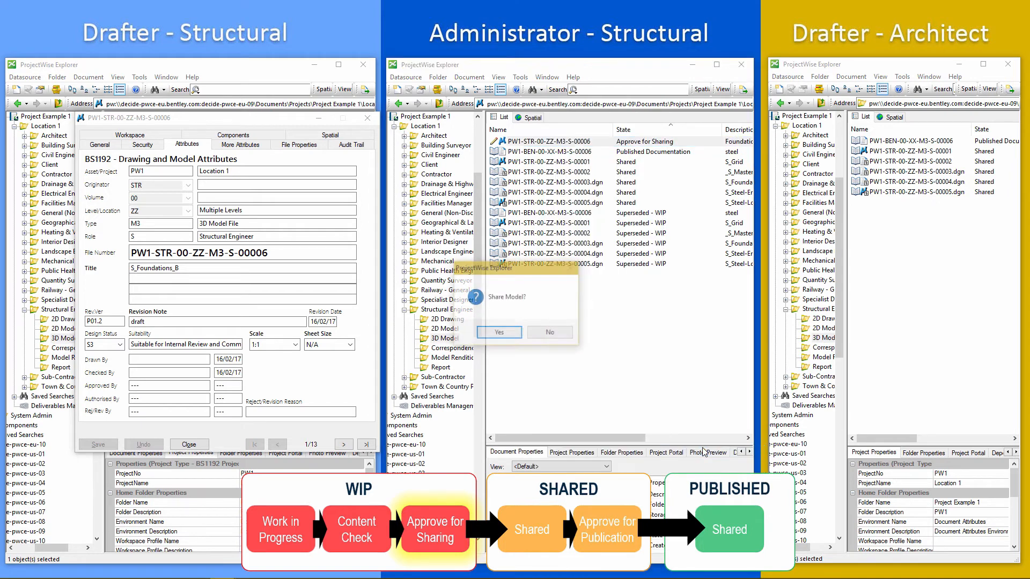
pyautogui.click(499, 333)
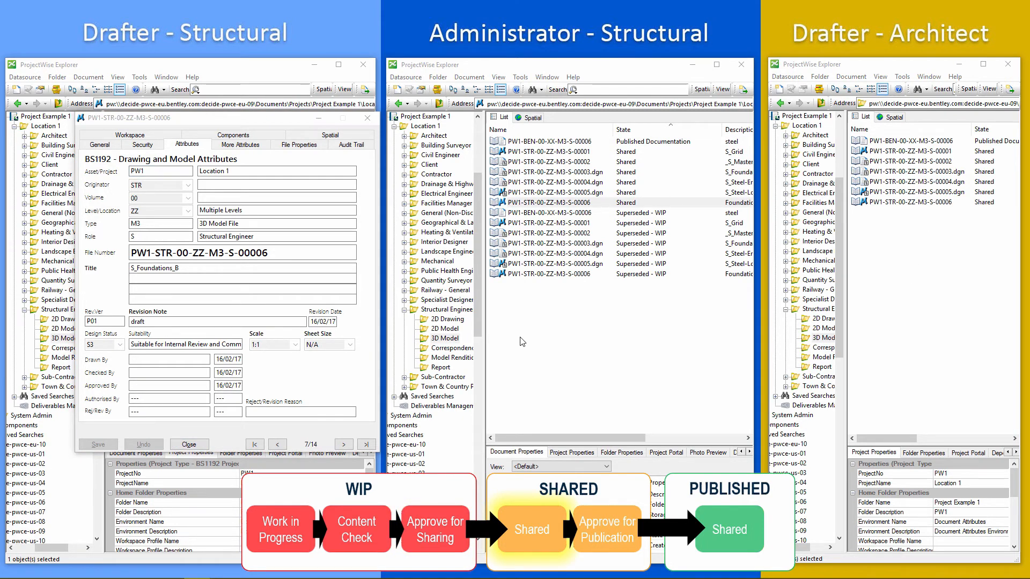
# Check the shared model in the administrator's and architect's lists and close the drafter's attributes dialog.
pyautogui.click(533, 203)
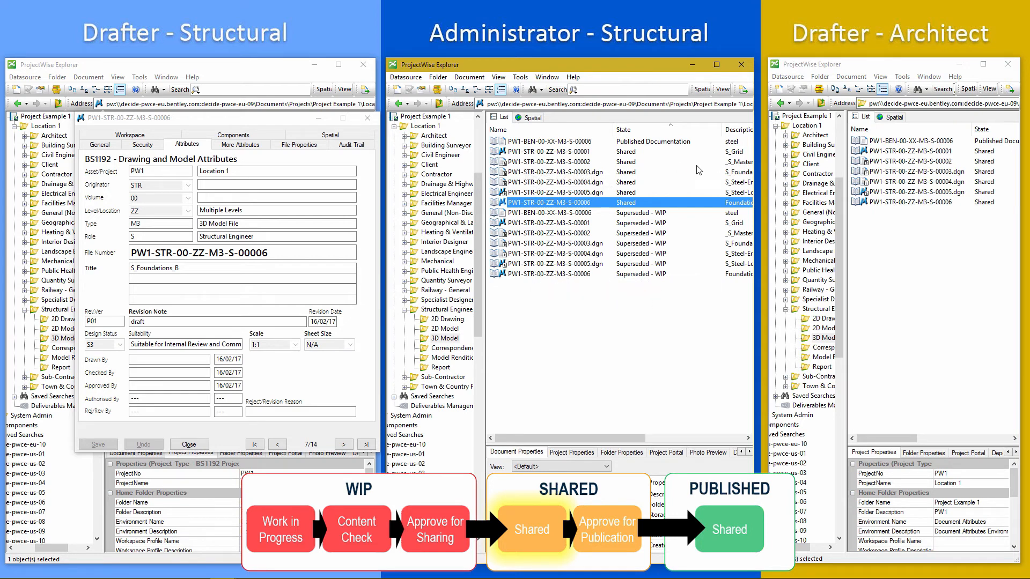
pyautogui.moveTo(239, 124); pyautogui.dragTo(264, 297)
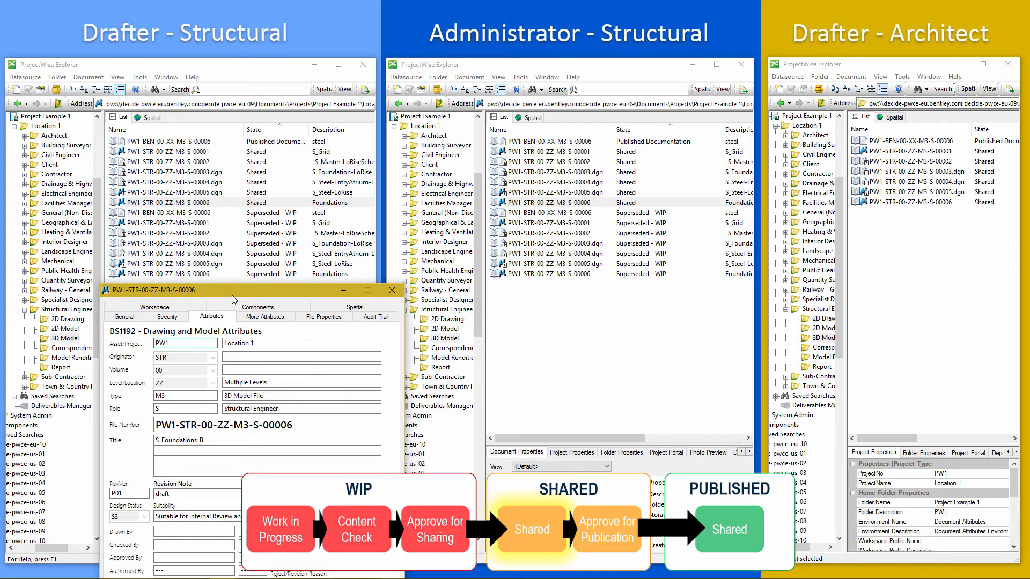
pyautogui.moveTo(232, 295); pyautogui.dragTo(204, 98)
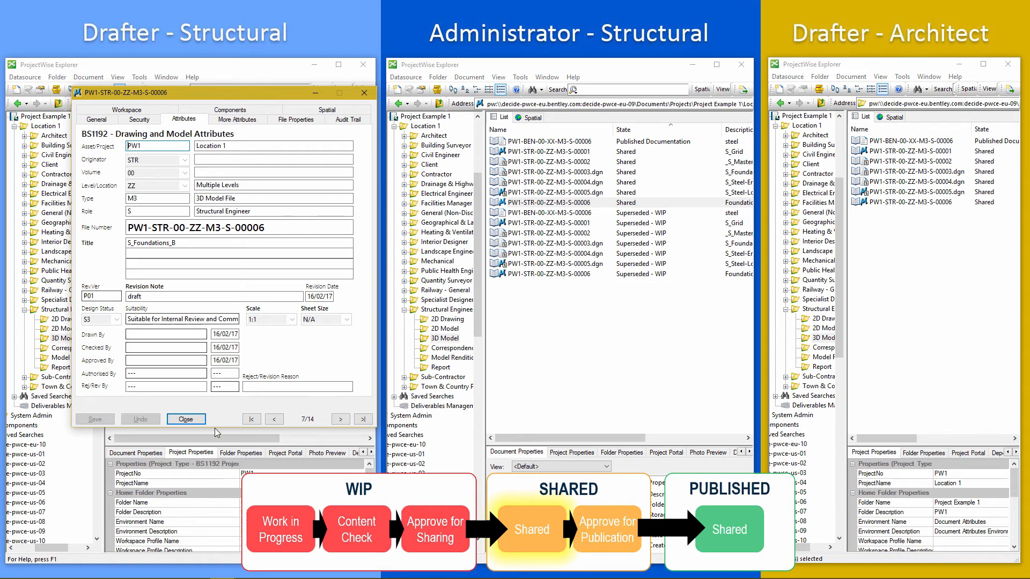
pyautogui.click(190, 419)
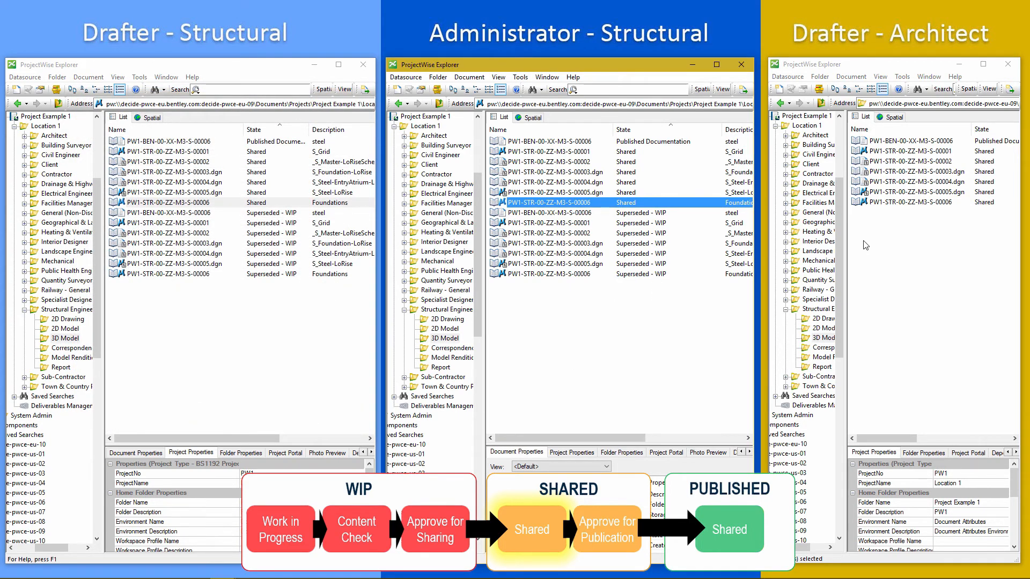
pyautogui.click(904, 202)
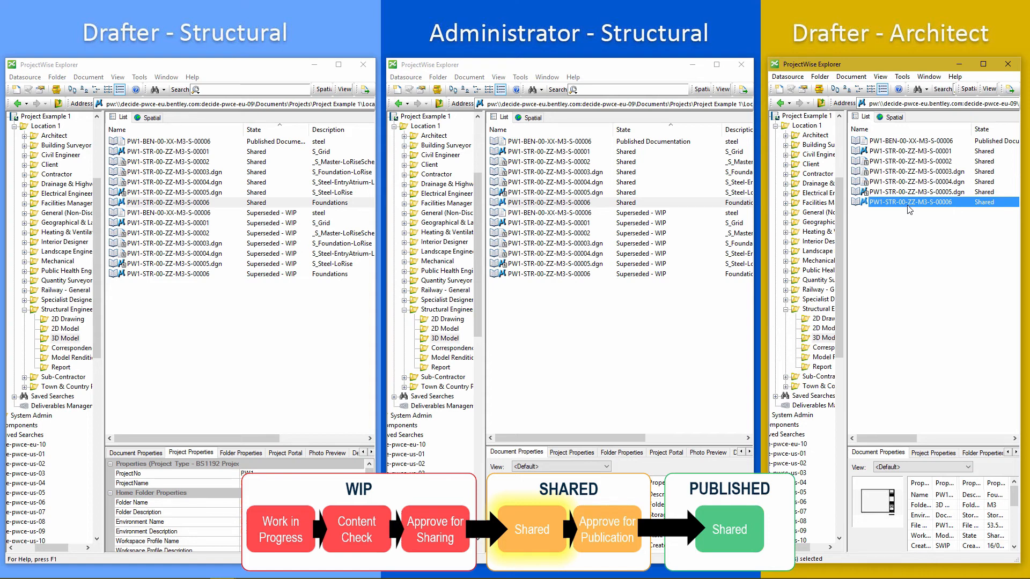
pyautogui.rightClick(570, 205)
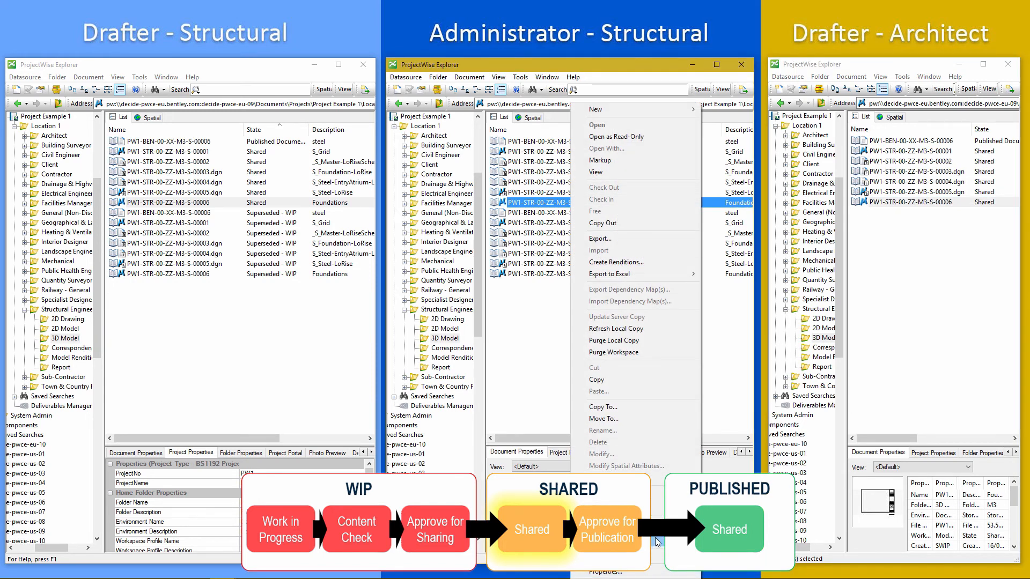
pyautogui.moveTo(655, 538)
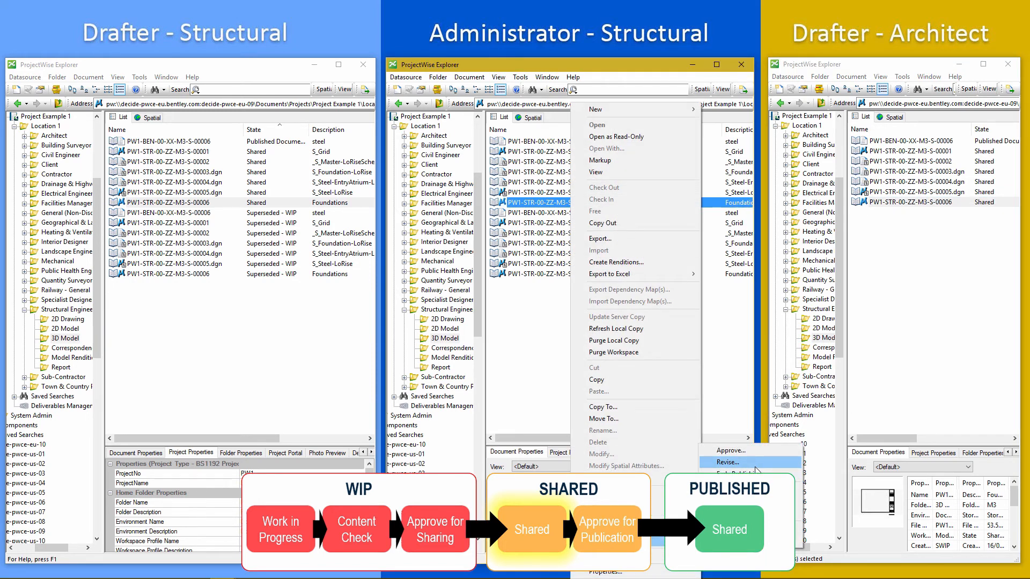
pyautogui.click(504, 338)
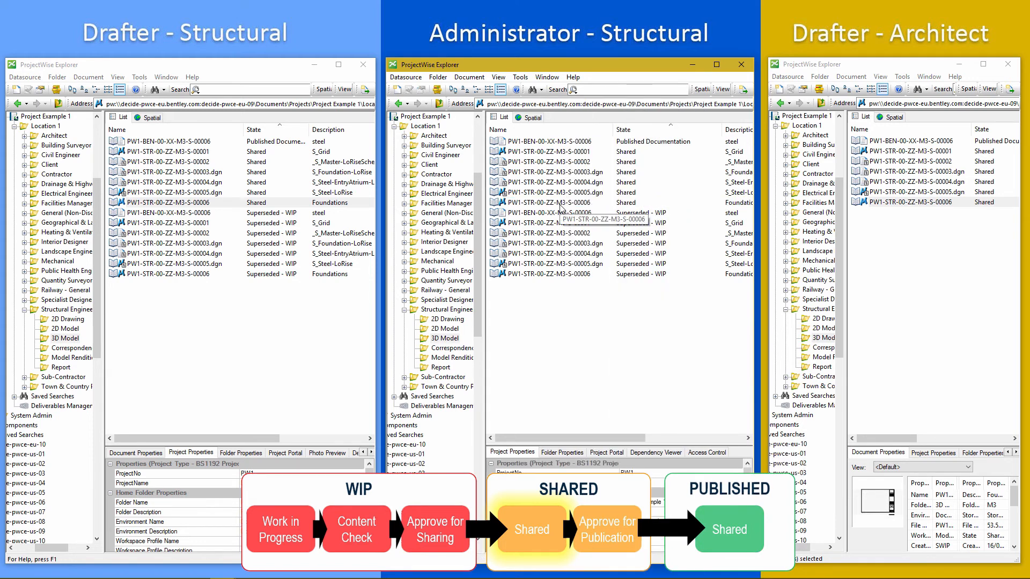
# Approve the shared model for publication as the administrator.
pyautogui.rightClick(560, 204)
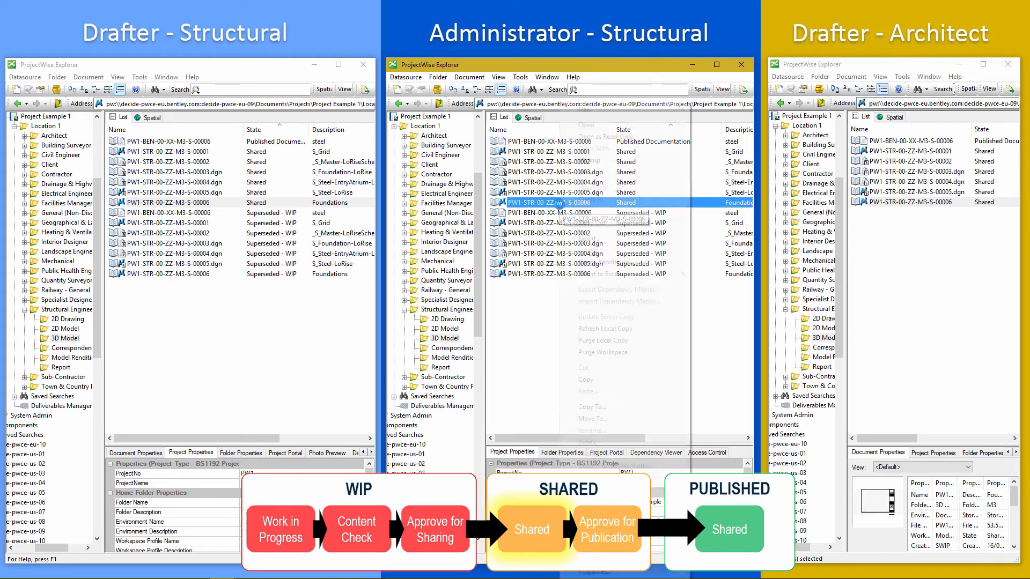
pyautogui.moveTo(656, 542)
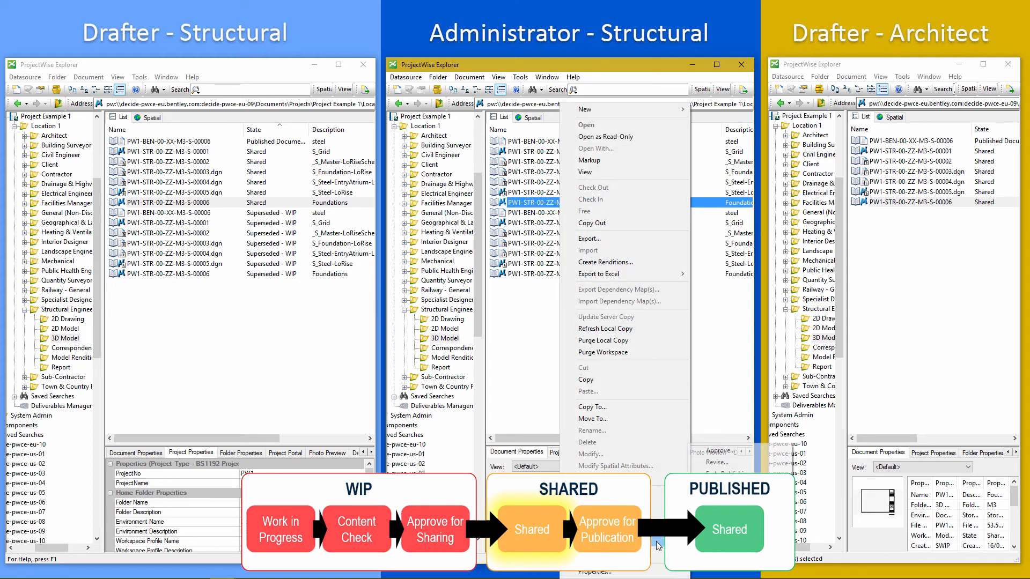
pyautogui.click(715, 454)
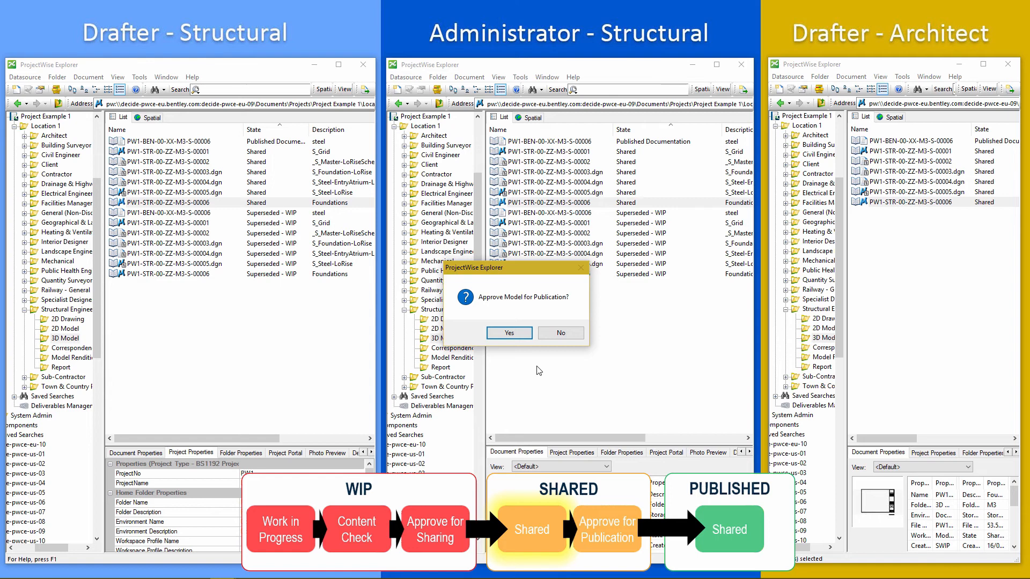
pyautogui.click(504, 336)
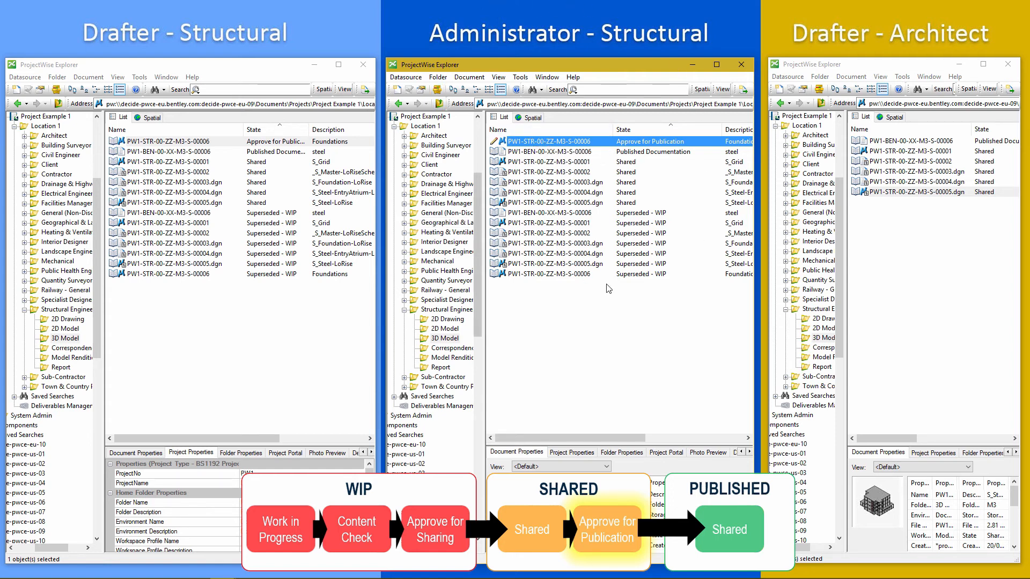
# Give the final approval to publish the model, confirming its status has been selected.
pyautogui.rightClick(530, 144)
pyautogui.moveTo(617, 478)
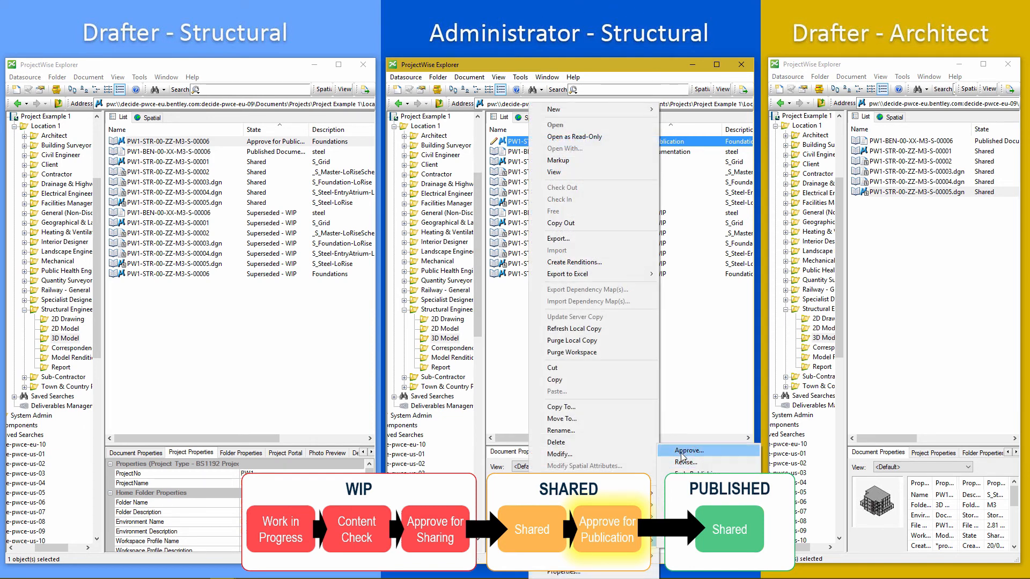
pyautogui.click(683, 451)
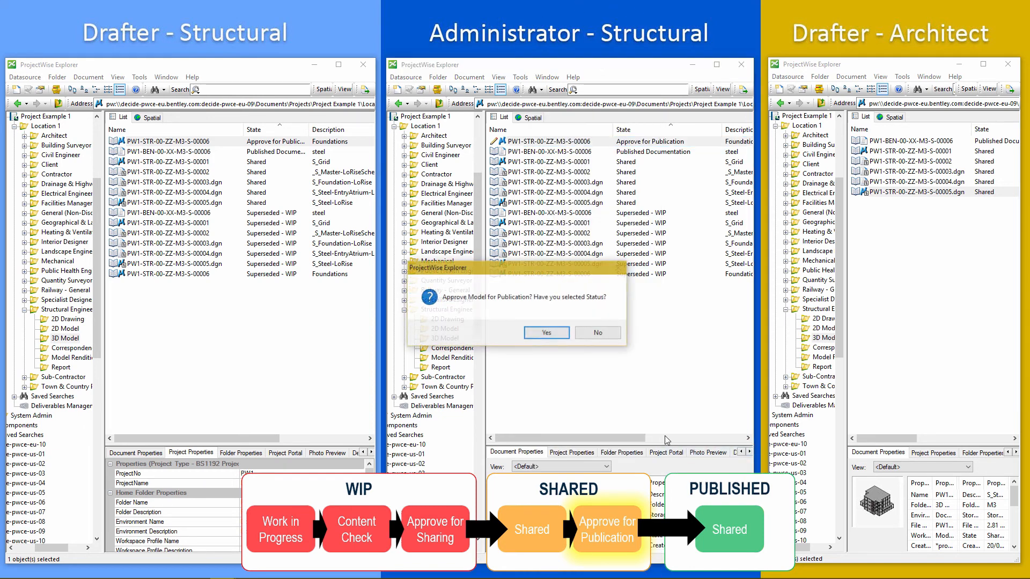
pyautogui.click(547, 336)
# Set the drafter's model design status to CR, Construction Record, and save the attributes.
pyautogui.click(568, 352)
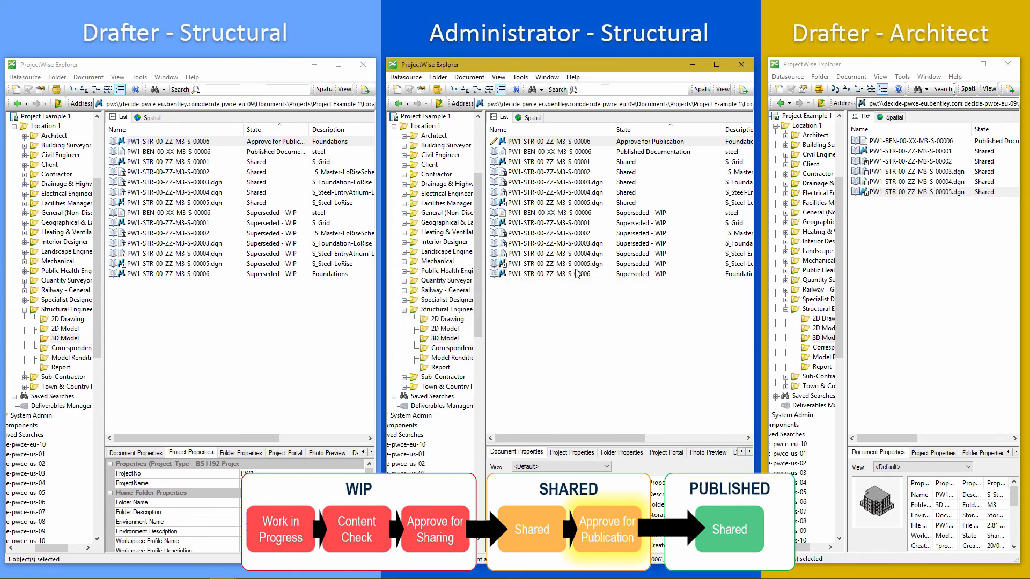
pyautogui.press('space')
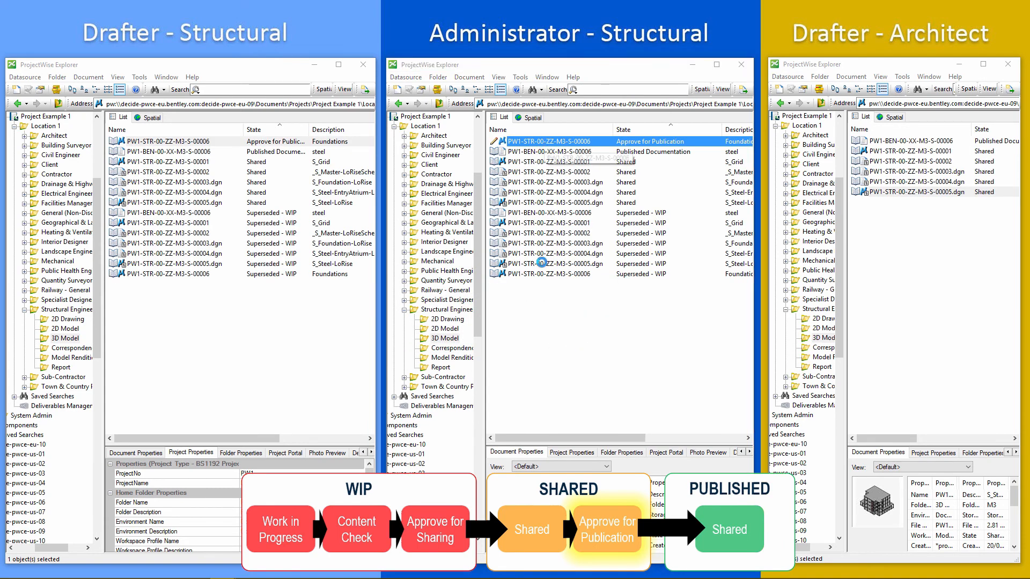
pyautogui.click(185, 110)
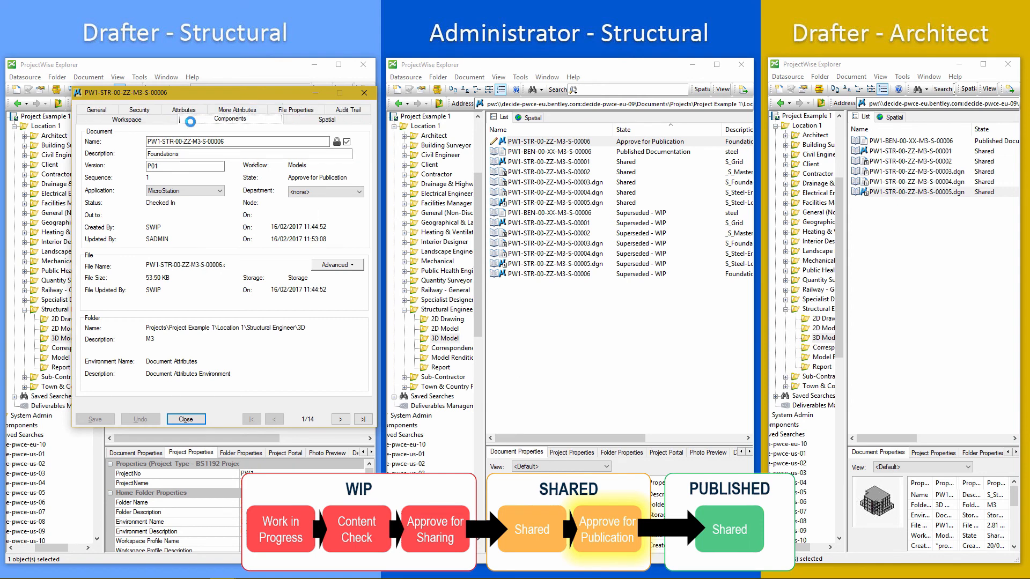
pyautogui.click(184, 109)
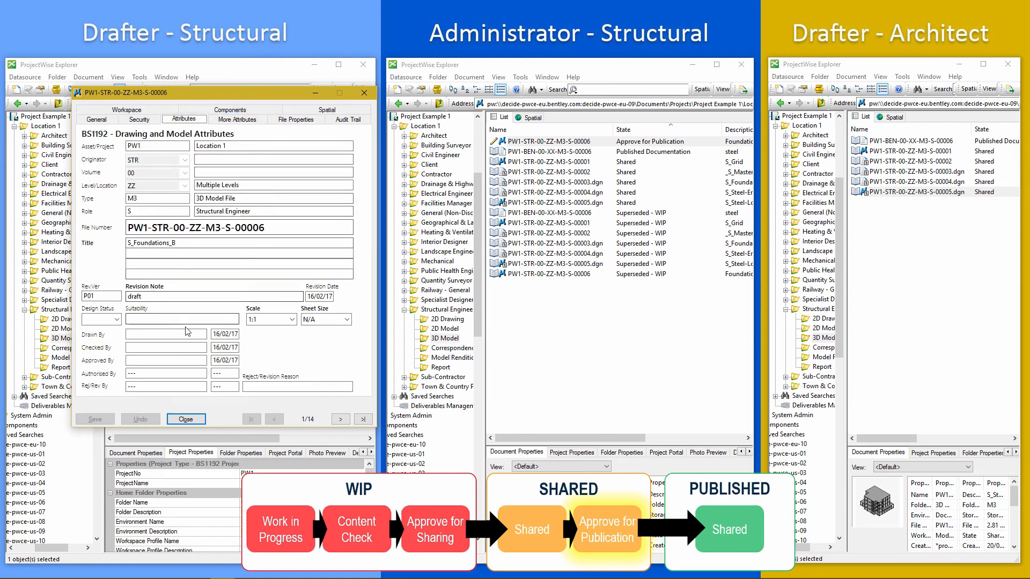
pyautogui.click(105, 322)
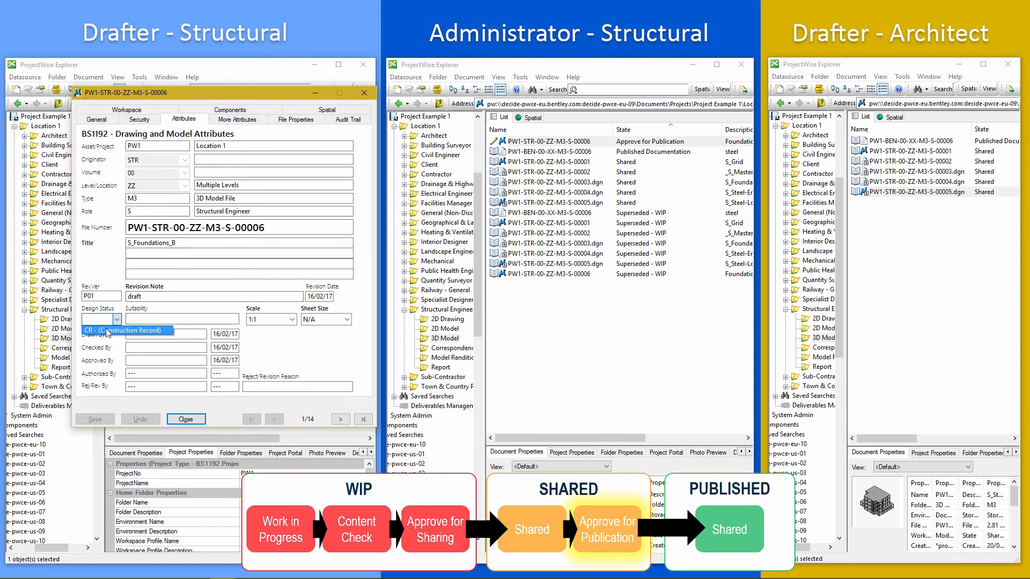
pyautogui.click(107, 331)
pyautogui.click(169, 317)
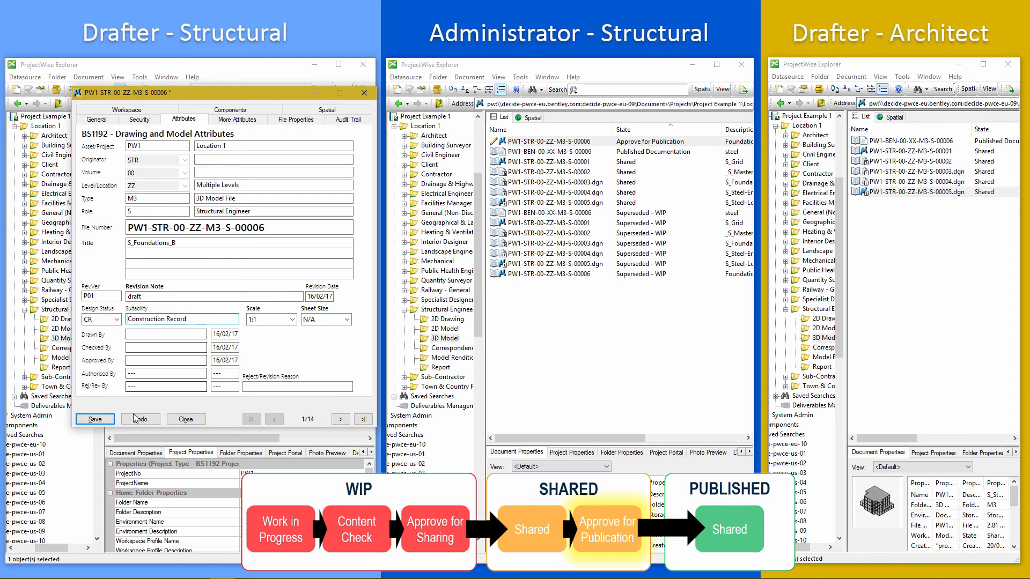
pyautogui.click(95, 420)
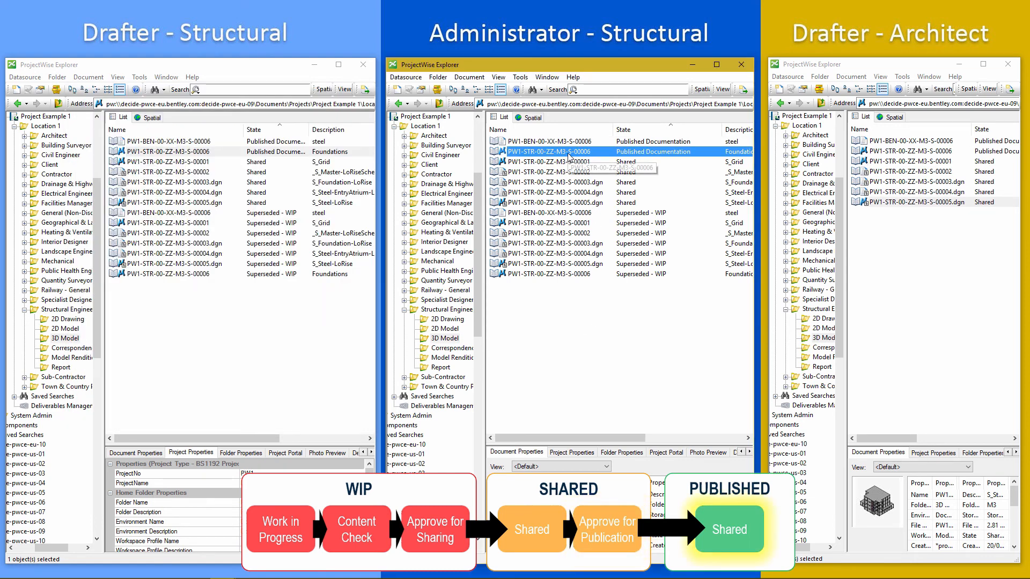
# Select the published model in the architect's document list.
pyautogui.moveTo(545, 432)
pyautogui.mouseDown()
pyautogui.moveTo(574, 432)
pyautogui.moveTo(537, 429)
pyautogui.mouseUp()
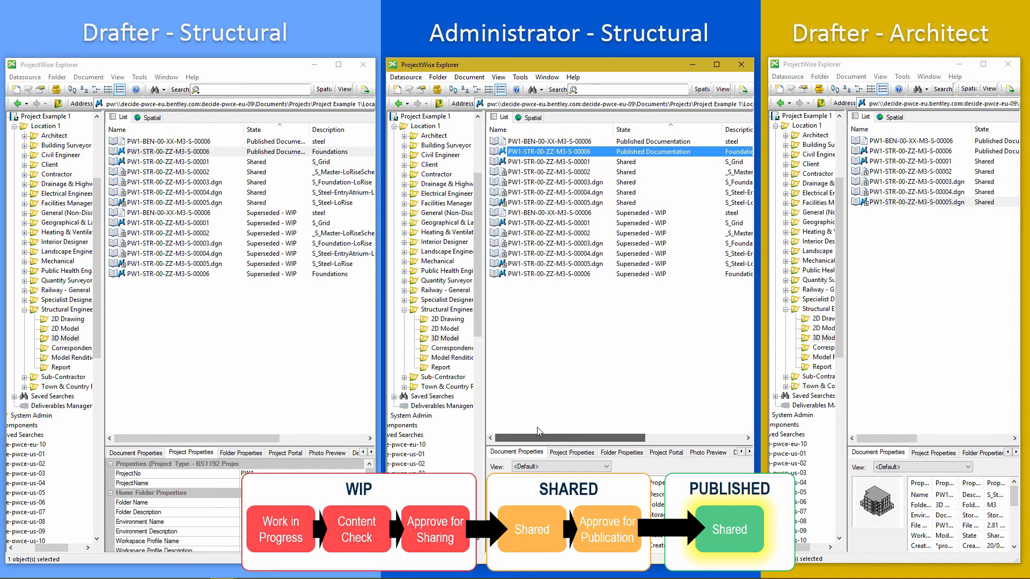
pyautogui.click(894, 152)
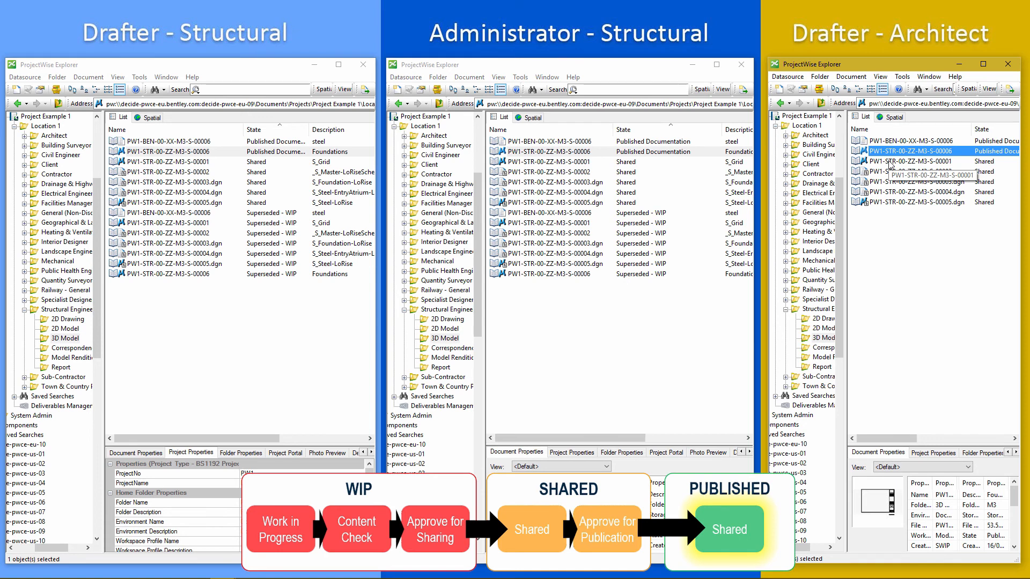